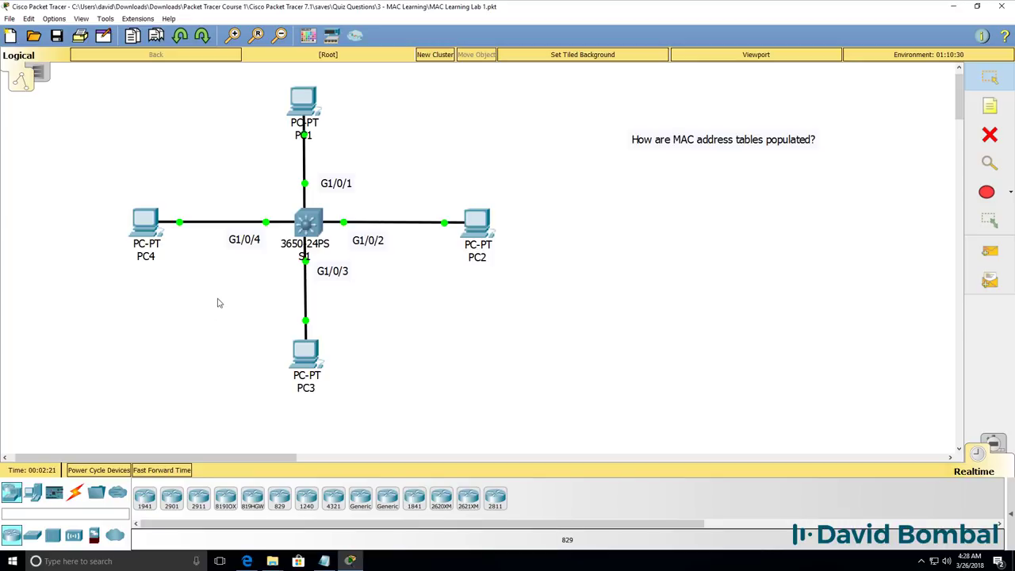
- On S1's CLI, enter privileged mode with en and page through the running configuration (sh run)
left_click(318, 232)
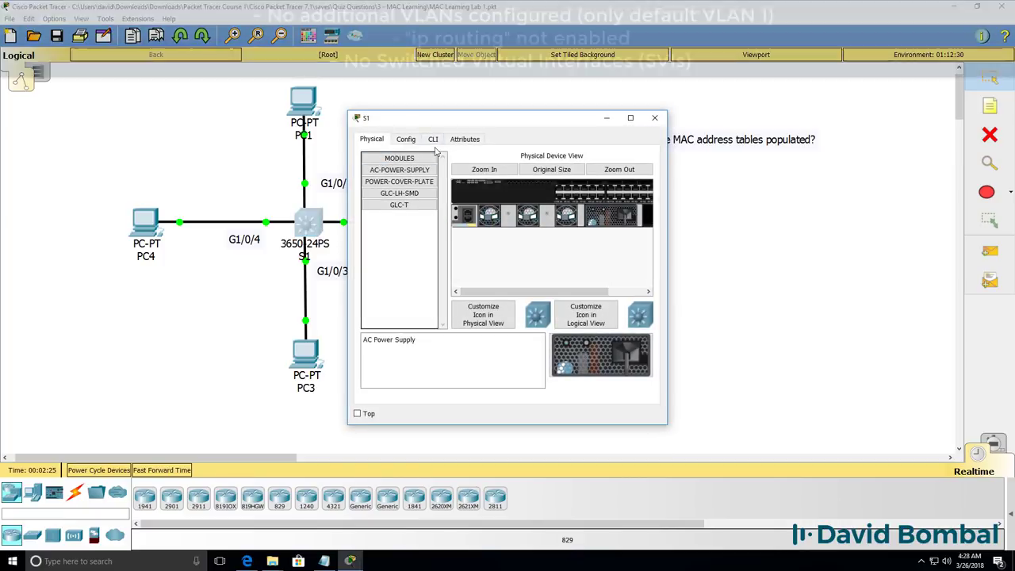
left_click(434, 141)
key("Return")
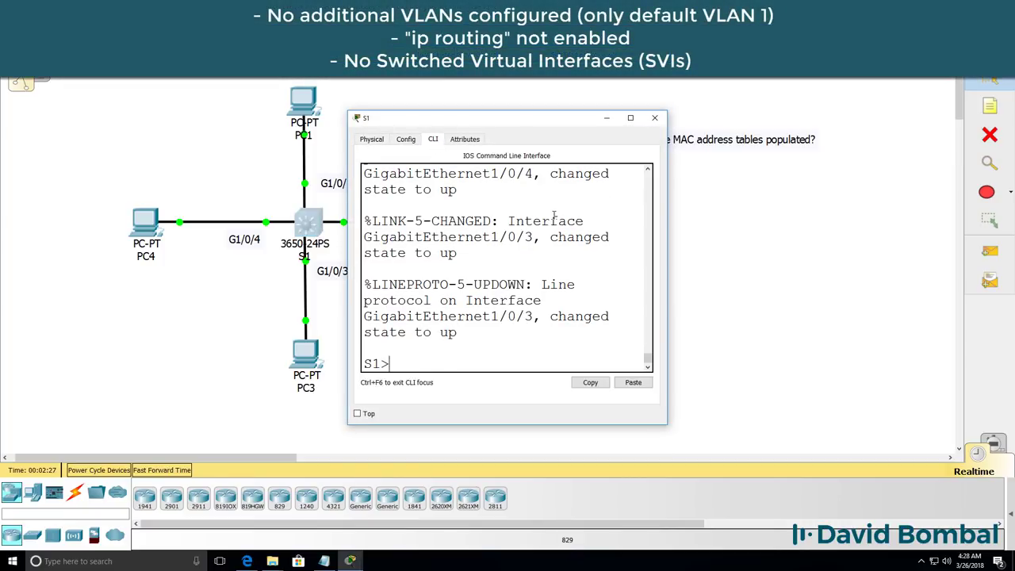
type("en")
key("Return")
type("sh run")
key("Return")
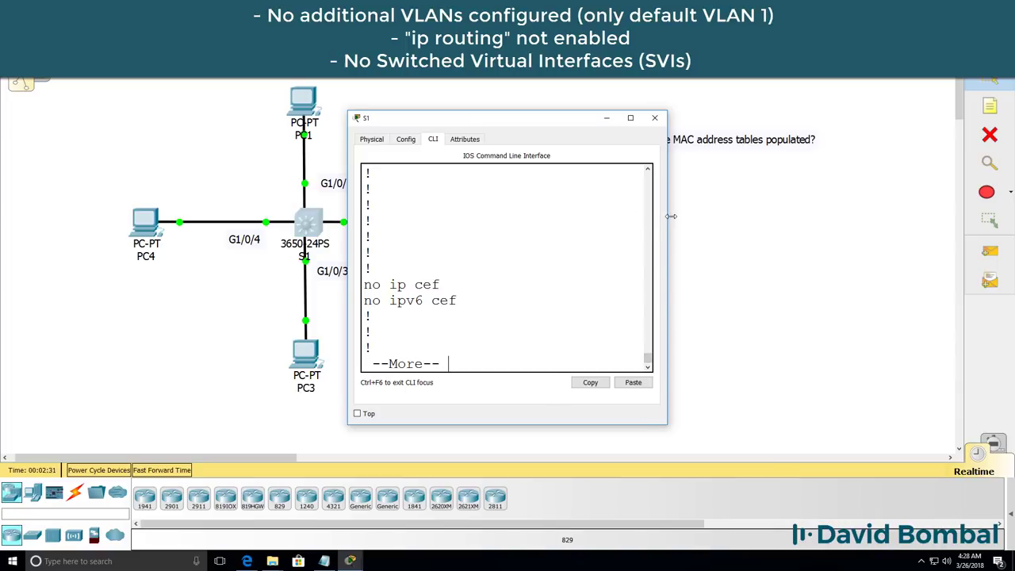
left_click_drag(669, 215, 877, 220)
key("space")
key("space")
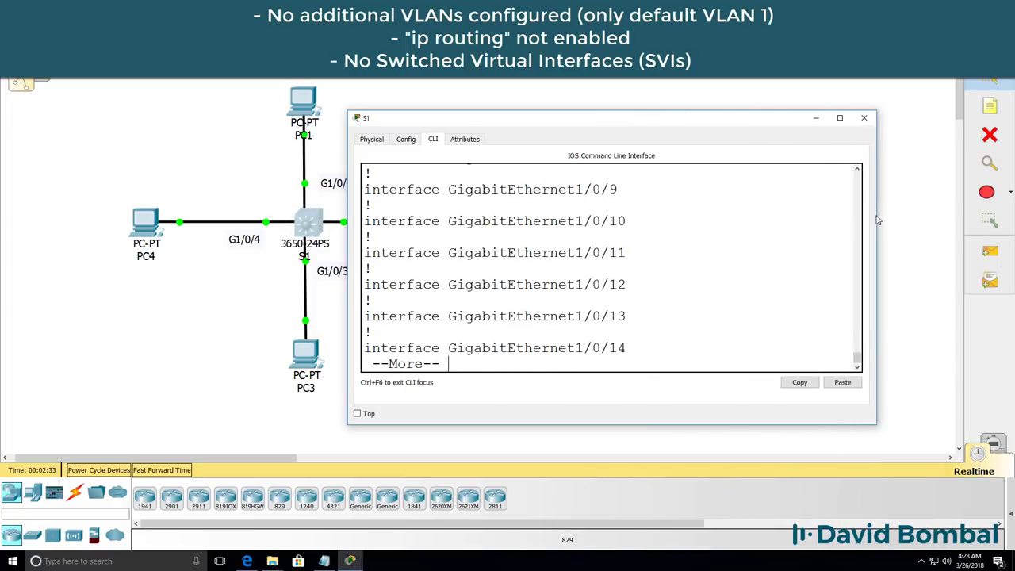
key("space")
key("space")
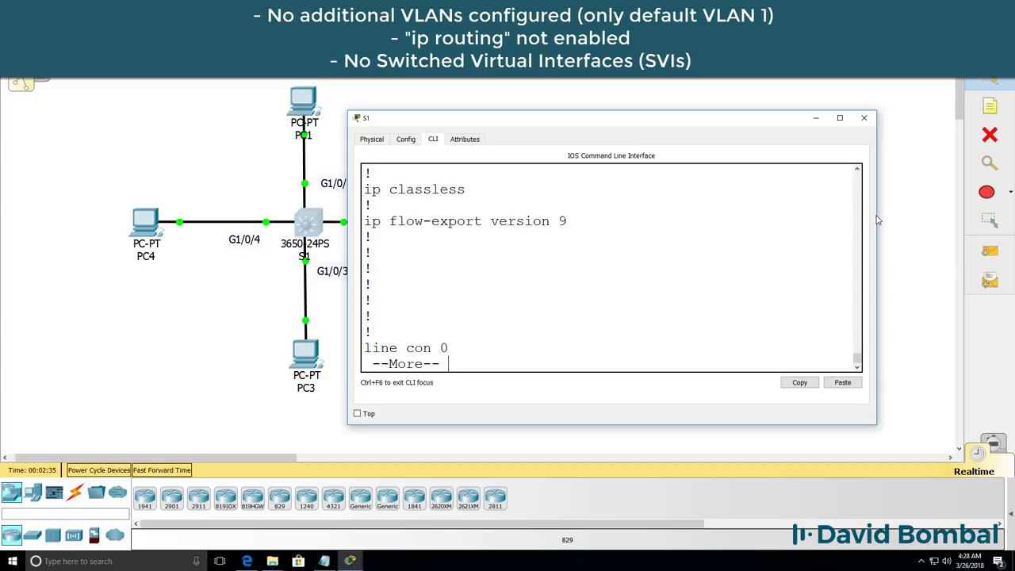
key("space")
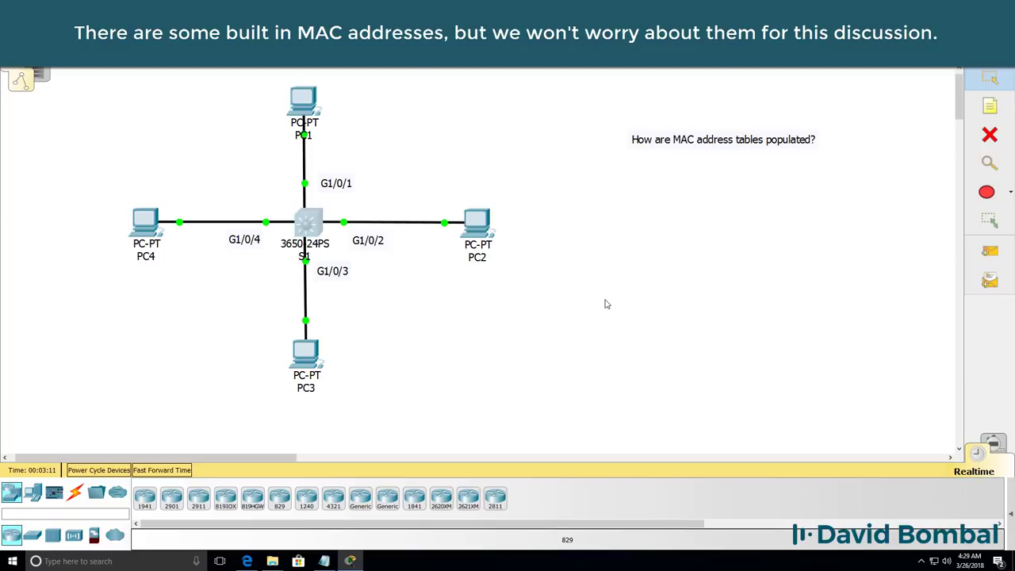
- Power-cycle all network devices, confirm the reset, and fast-forward time so they finish booting
left_click(107, 471)
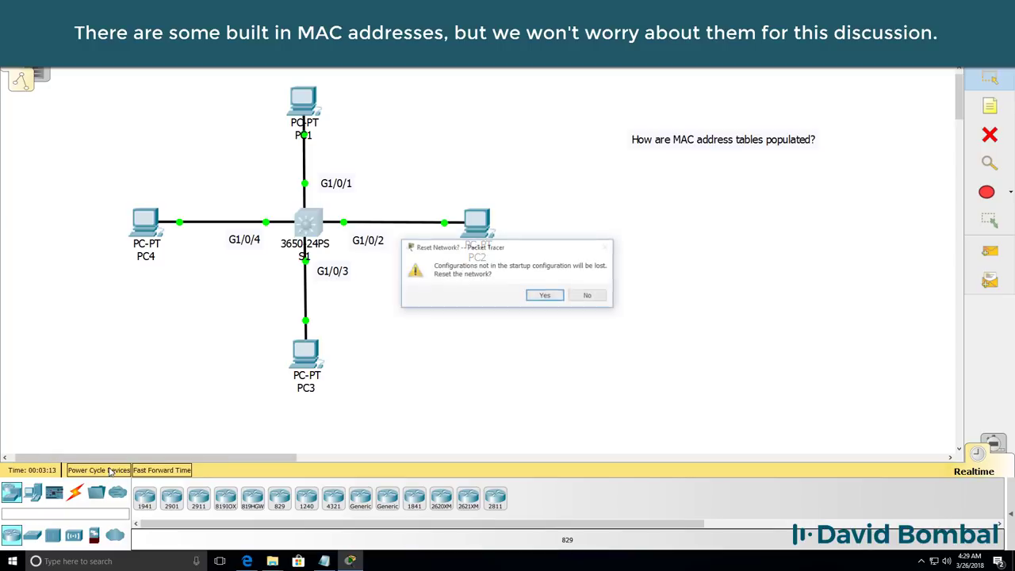
left_click(547, 296)
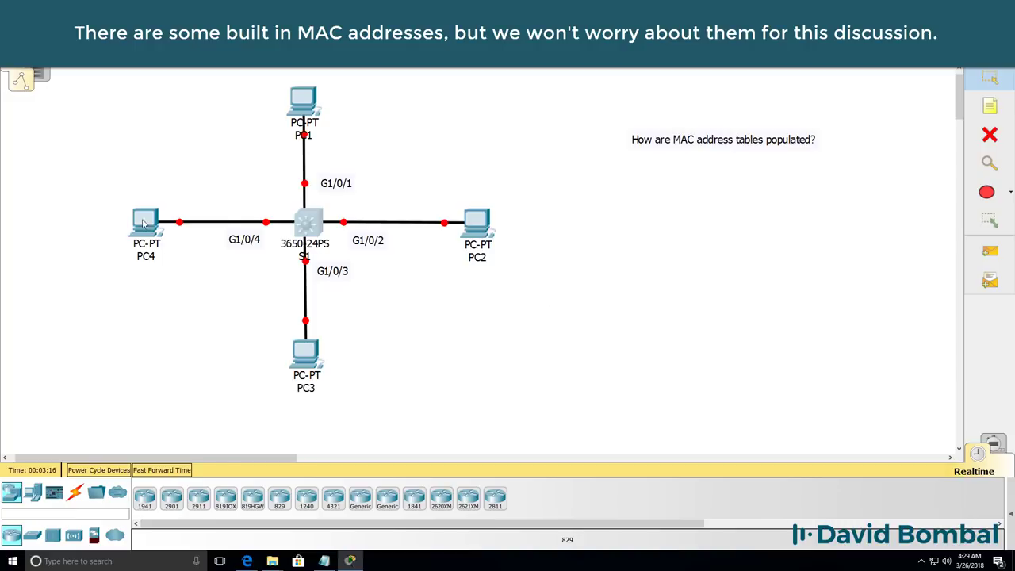
left_click(308, 223)
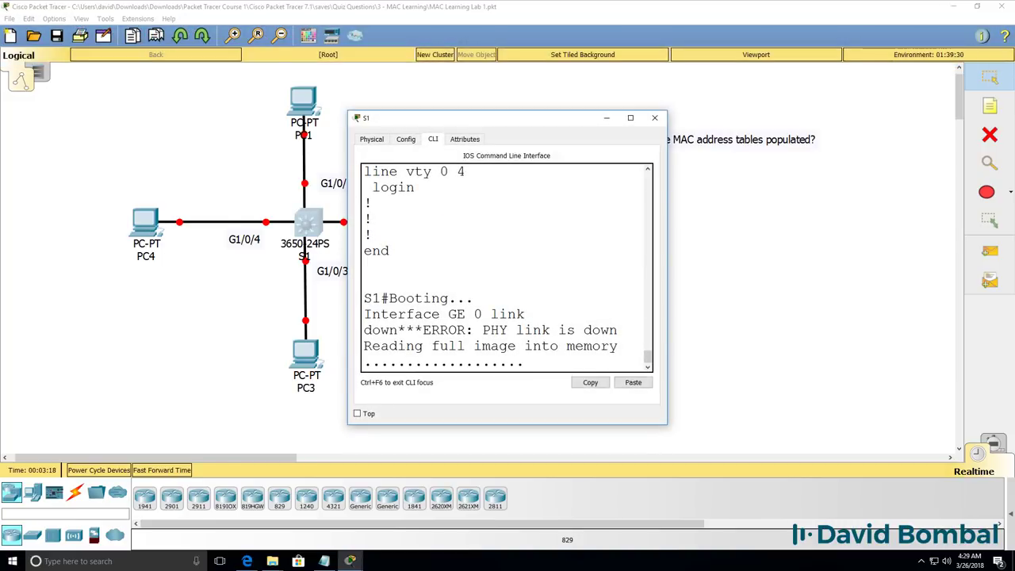
left_click_drag(664, 262, 997, 262)
left_click(185, 470)
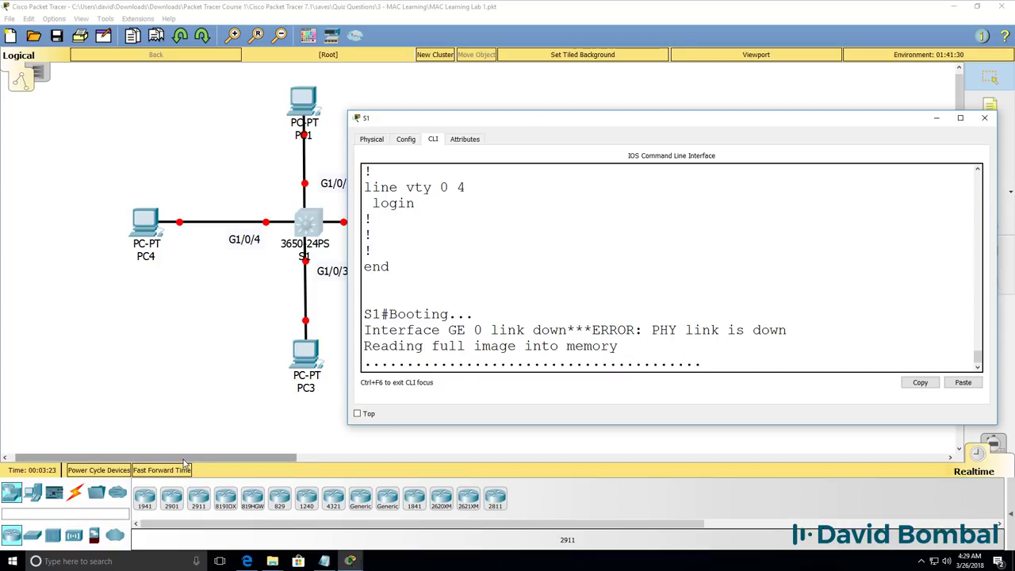
left_click_drag(188, 459, 208, 460)
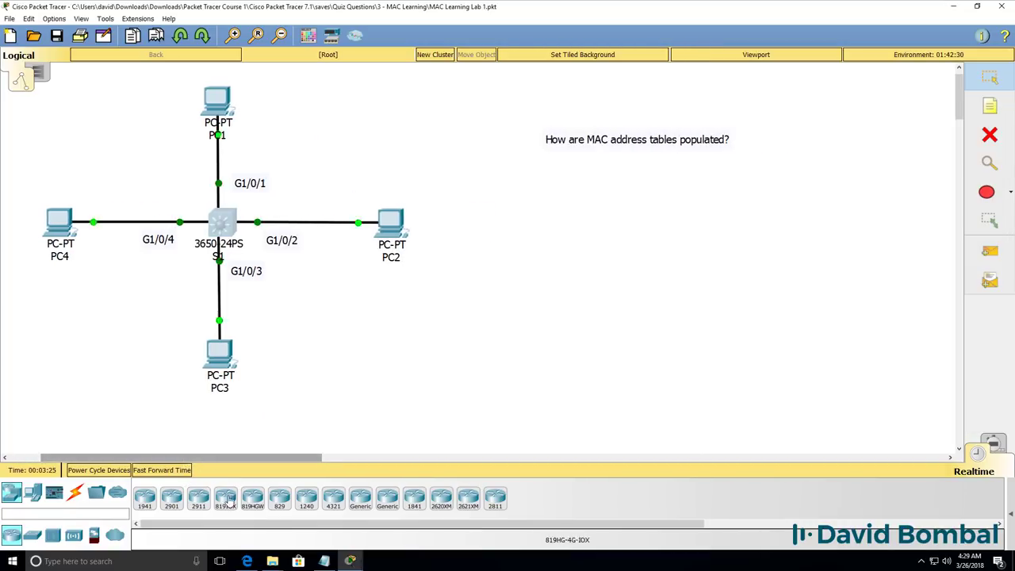
- On the rebooted S1, enter privileged mode and run show mac address-table
mouse_move(343, 564)
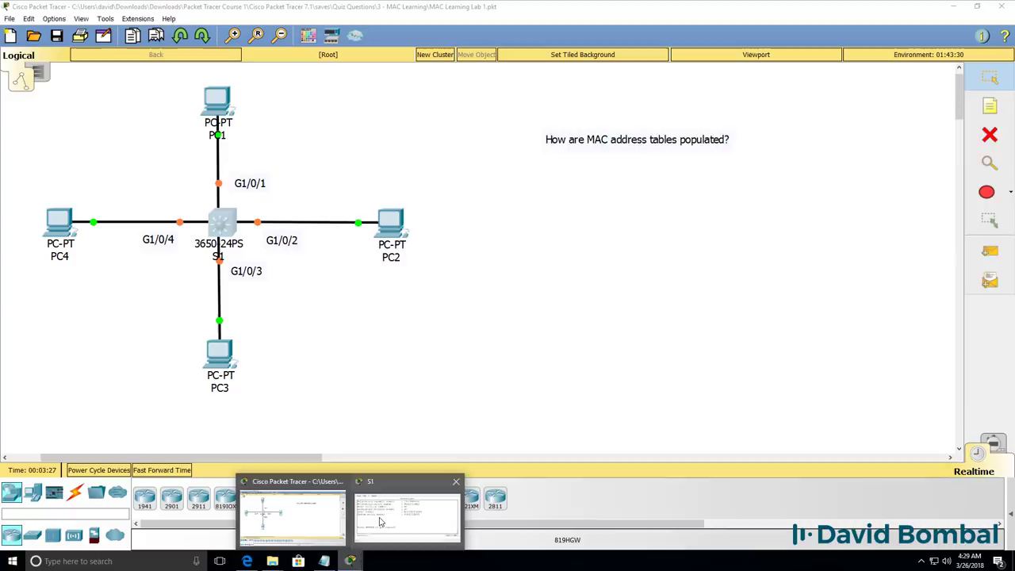
left_click(404, 515)
left_click_drag(591, 123, 600, 232)
key("Return")
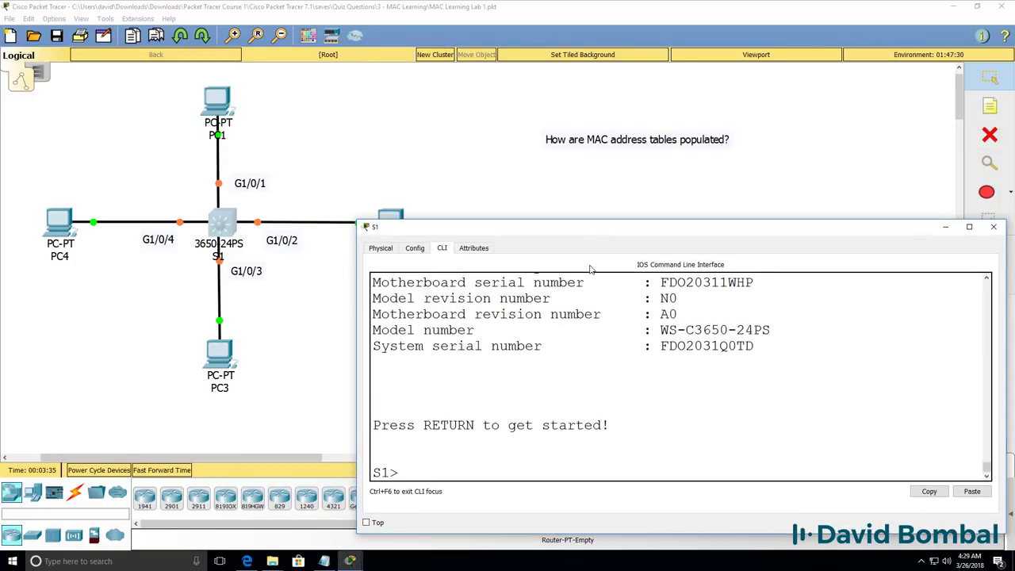
type("en")
key("Return")
type("sh")
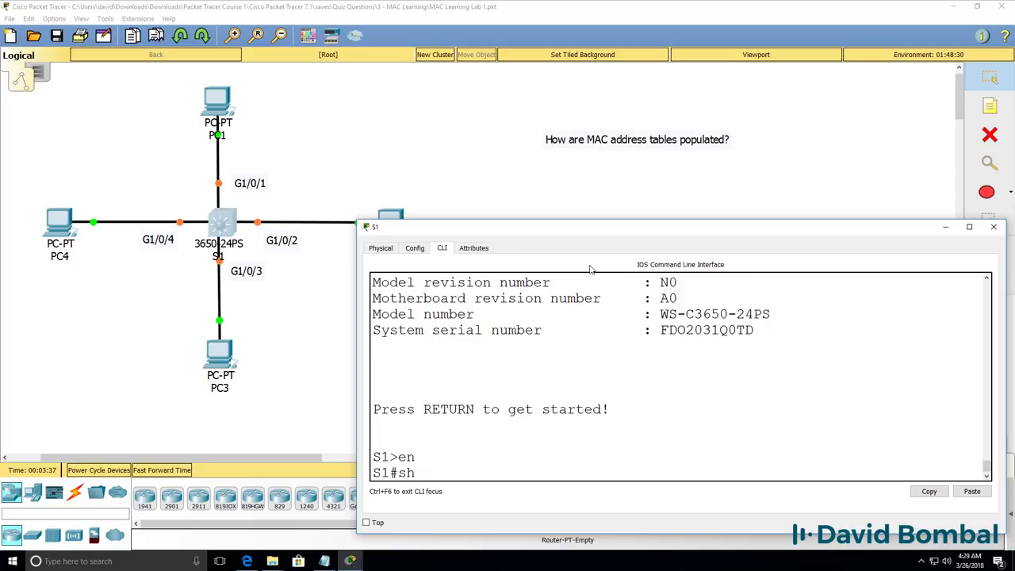
type(" mac add")
key("Tab")
key("Return")
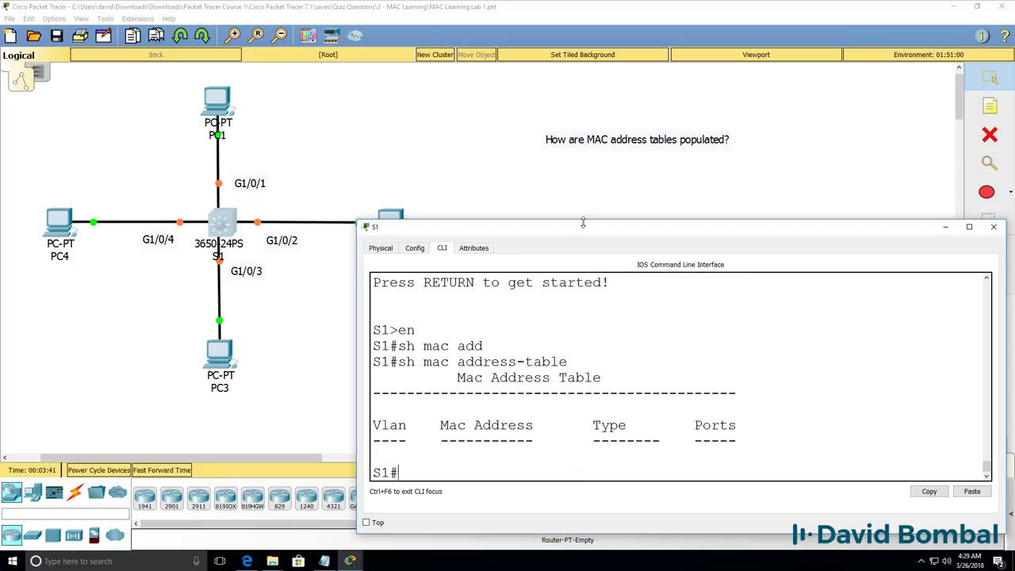
- Rerun show mac address-table to confirm S1's table stays empty, then clear the recalled command
left_click_drag(585, 221, 582, 76)
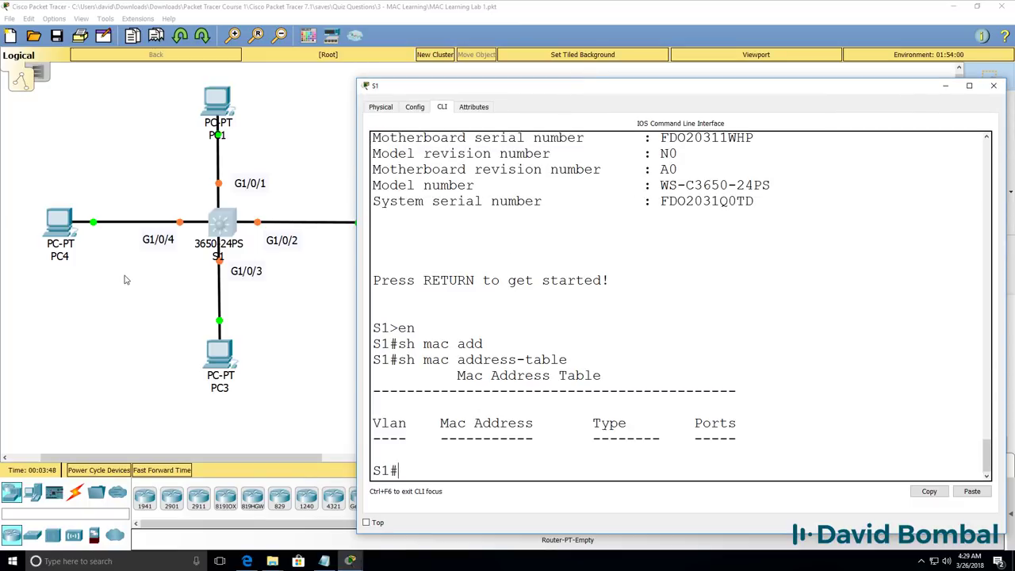
double_click(369, 85)
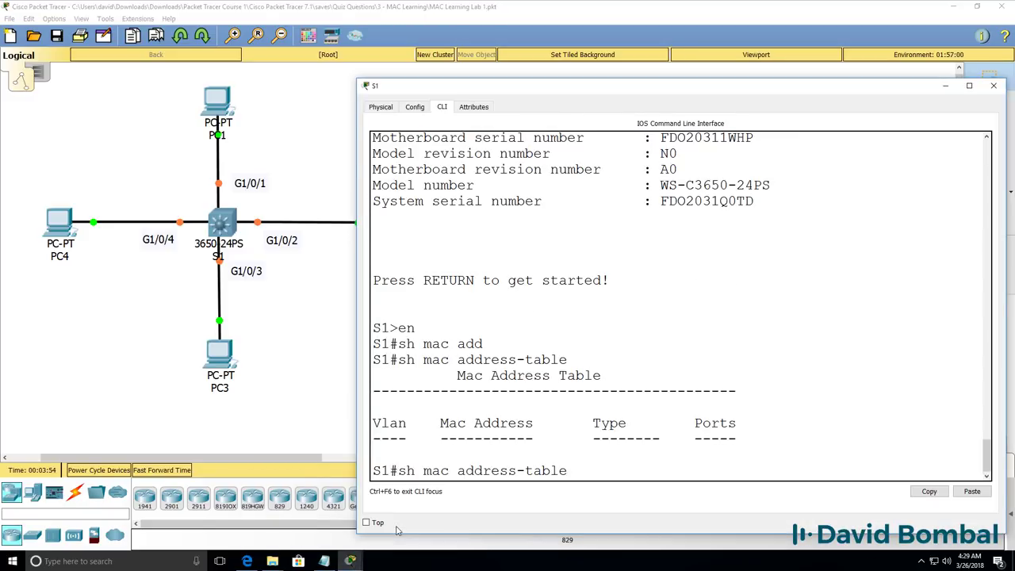
key("Return")
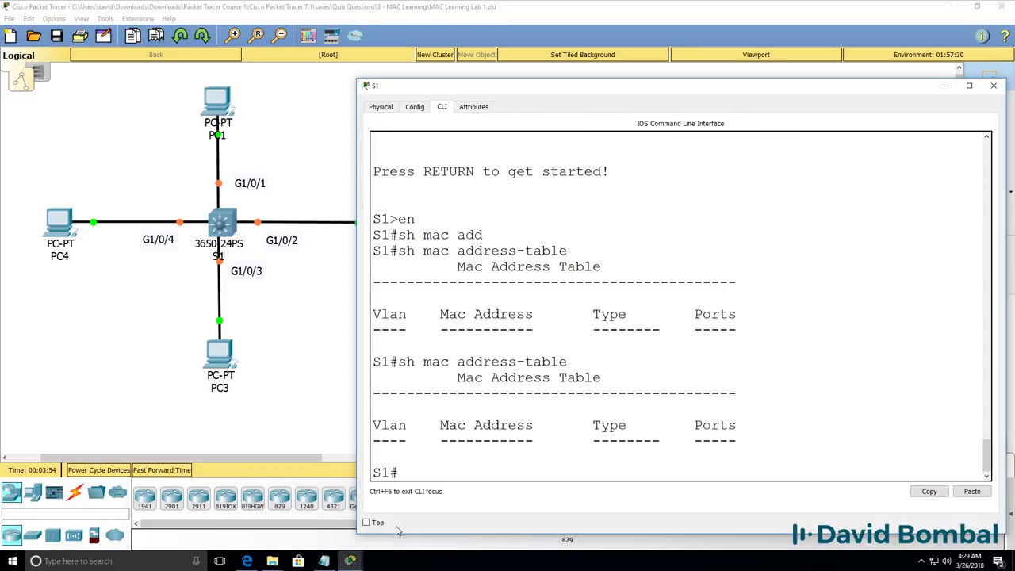
key("Up")
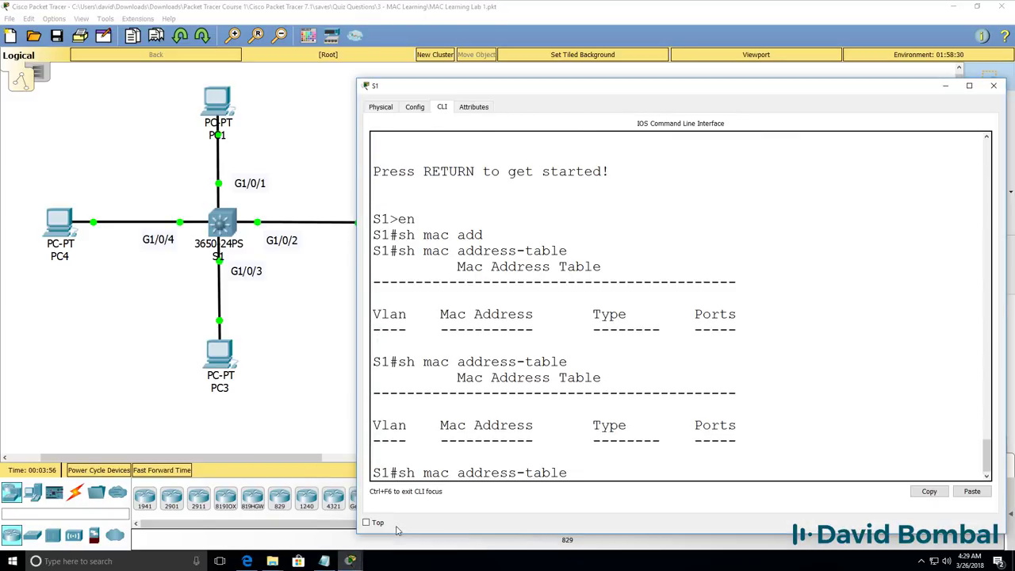
key("Return")
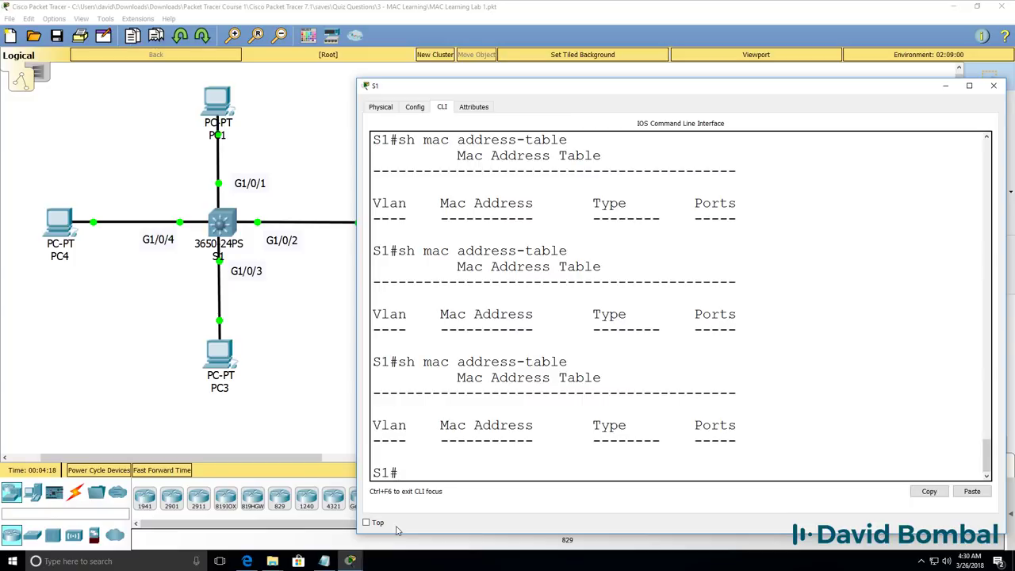
key("Up")
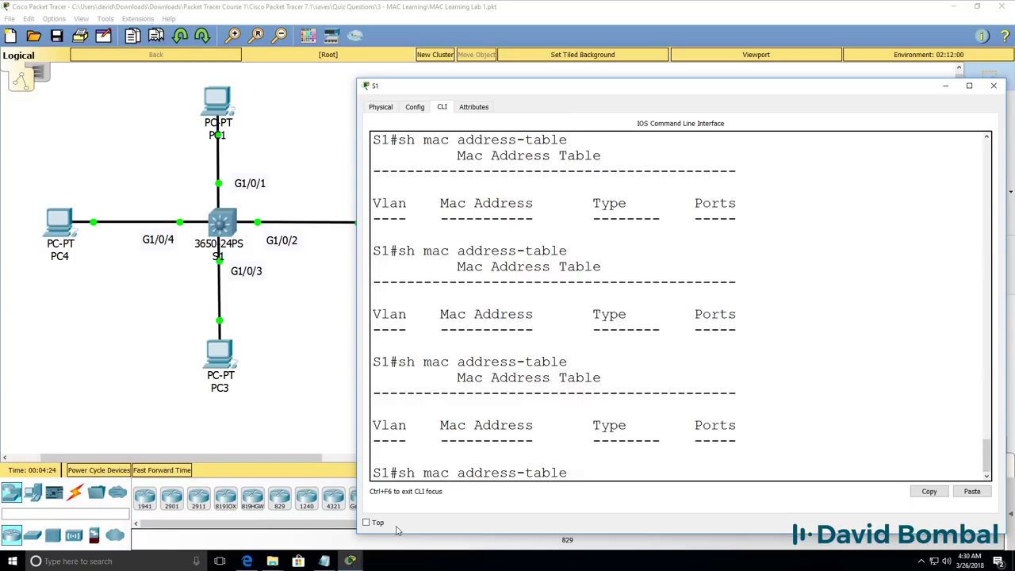
key("ctrl+u")
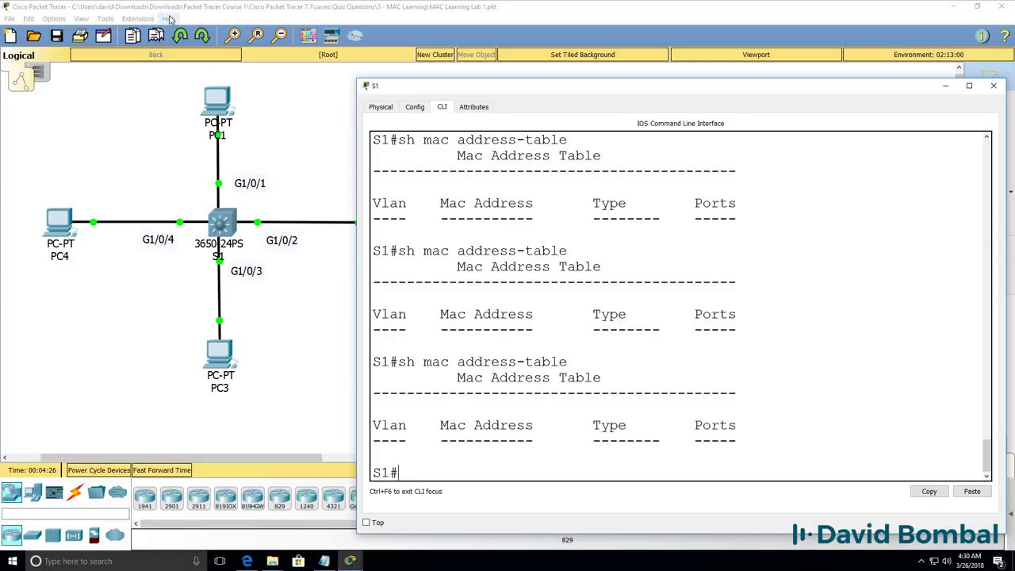
- In PC1's Command Prompt run ipconfig and ipconfig /all, highlighting physical address 00C0.1111.1111
left_click(210, 97)
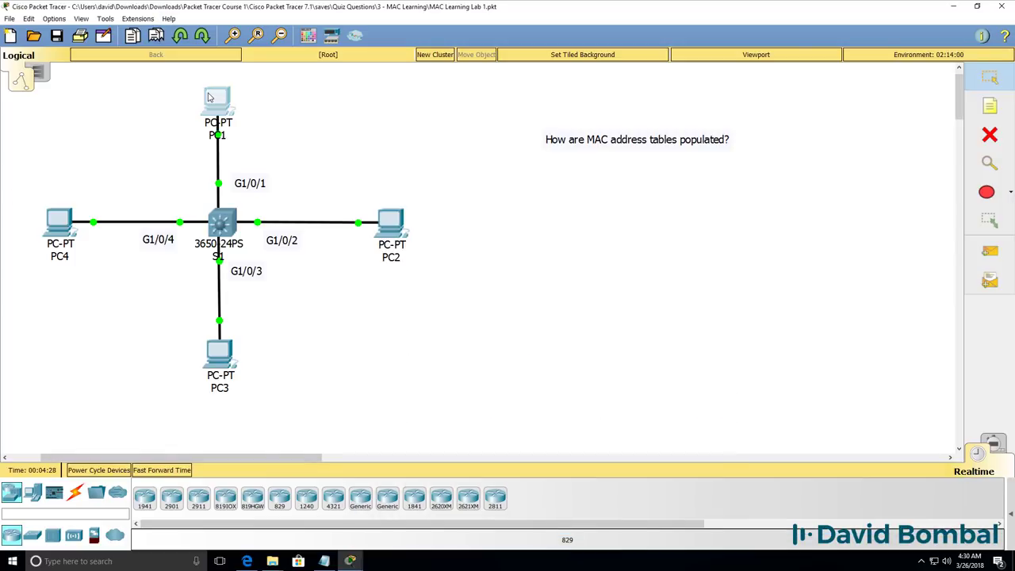
left_click(373, 105)
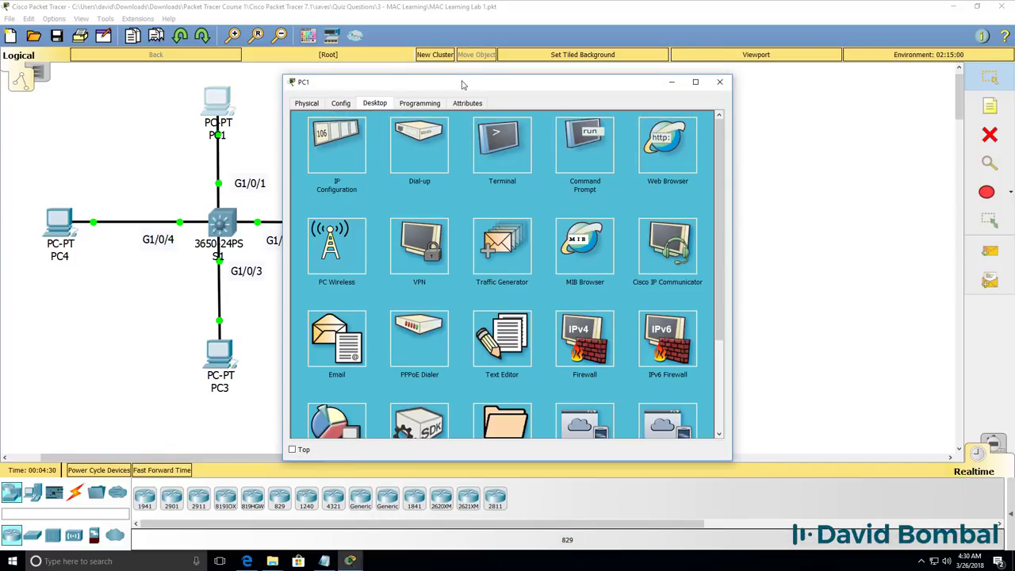
left_click_drag(461, 82, 185, 136)
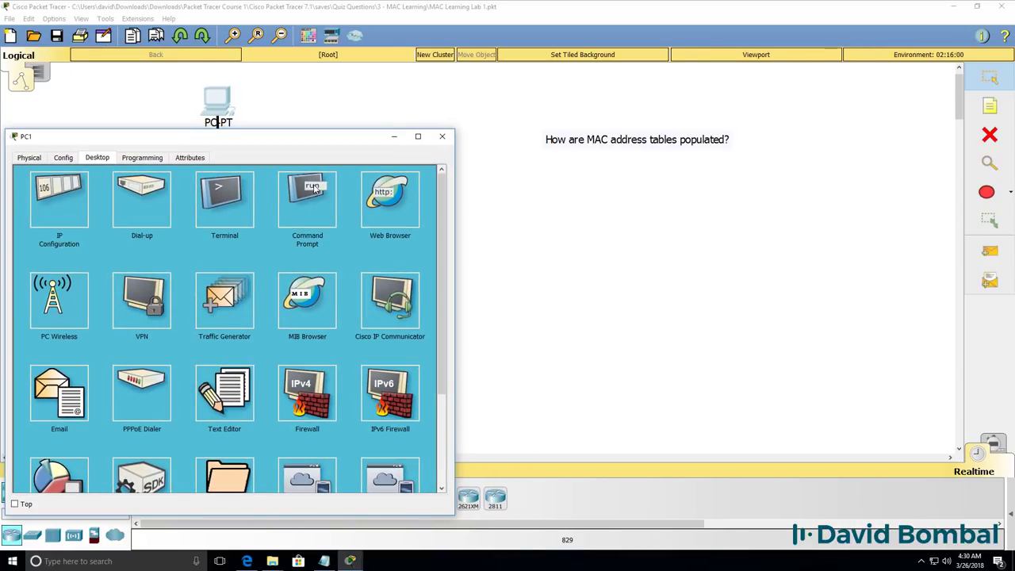
left_click(317, 188)
left_click_drag(456, 185, 588, 193)
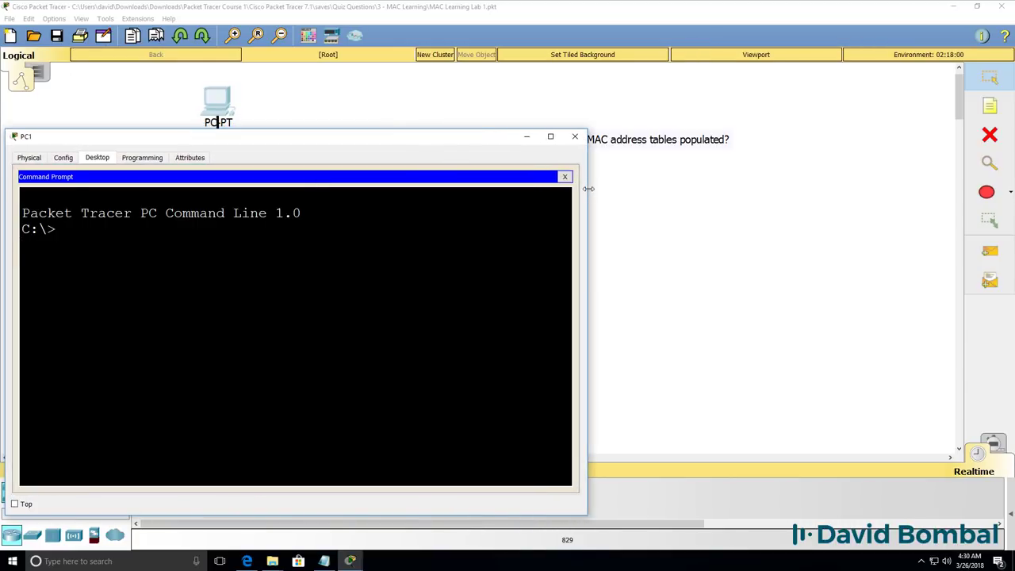
type("ipconfig")
key("Return")
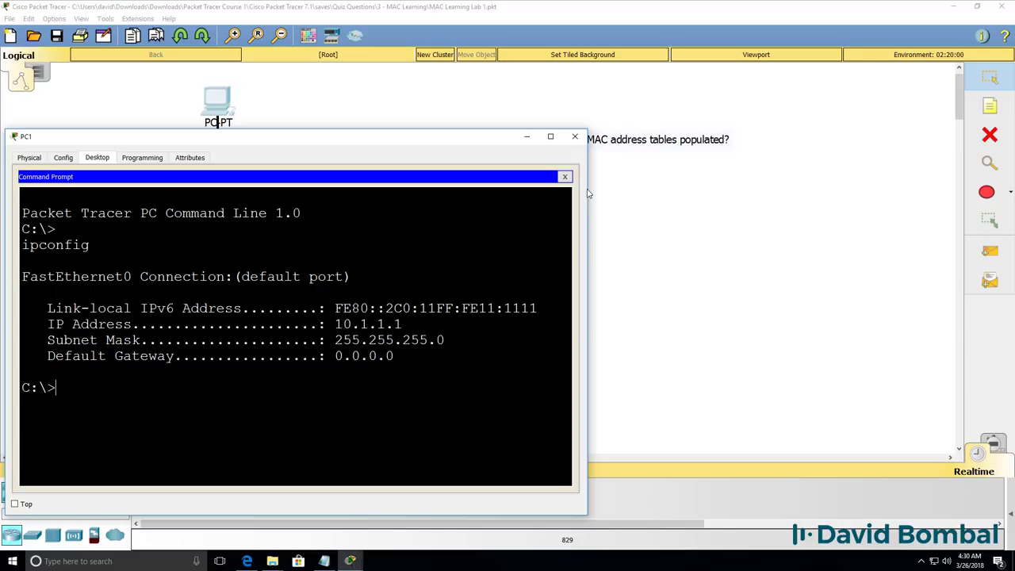
key("Up")
type("/all")
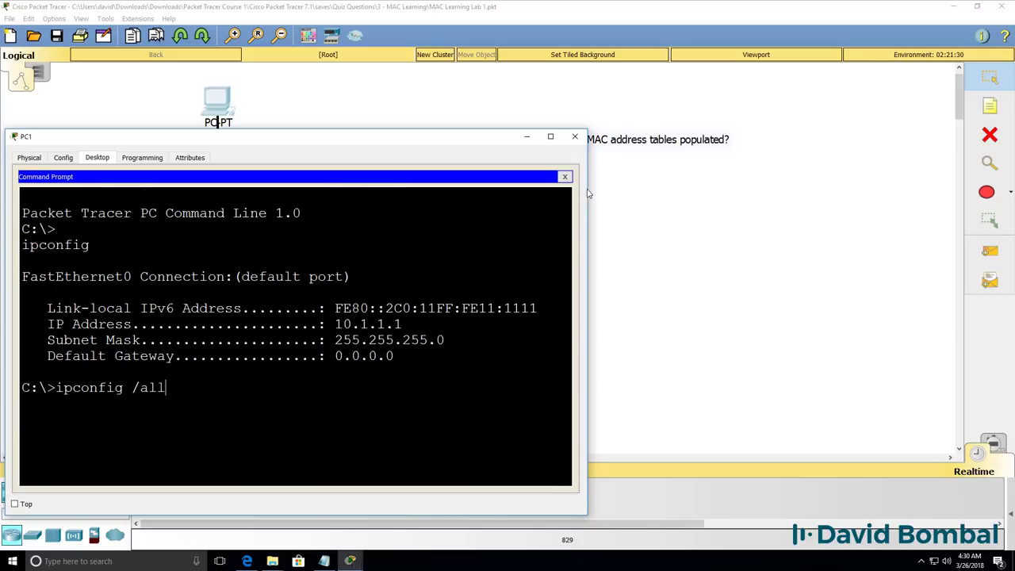
key("Return")
left_click_drag(454, 304, 292, 303)
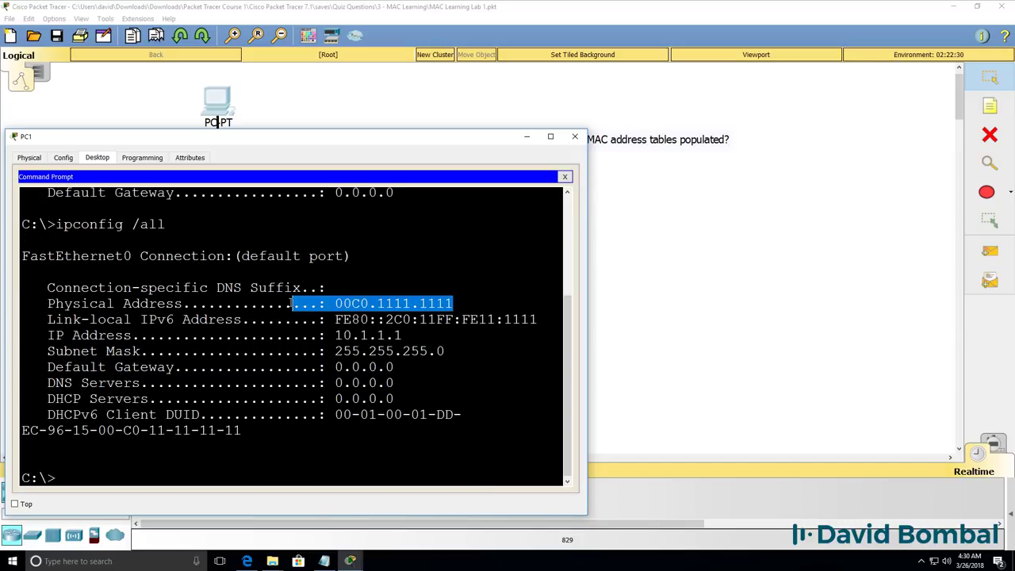
- Check S1's still-empty MAC table, type 'ping 10.1.1.2' on PC1 without sending, then open PC2
mouse_move(254, 515)
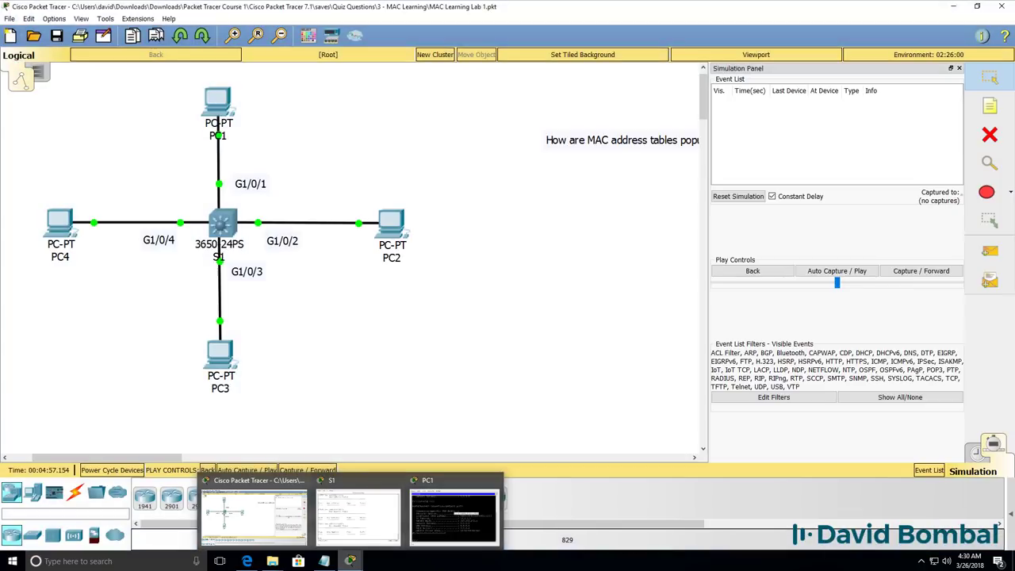
left_click(355, 527)
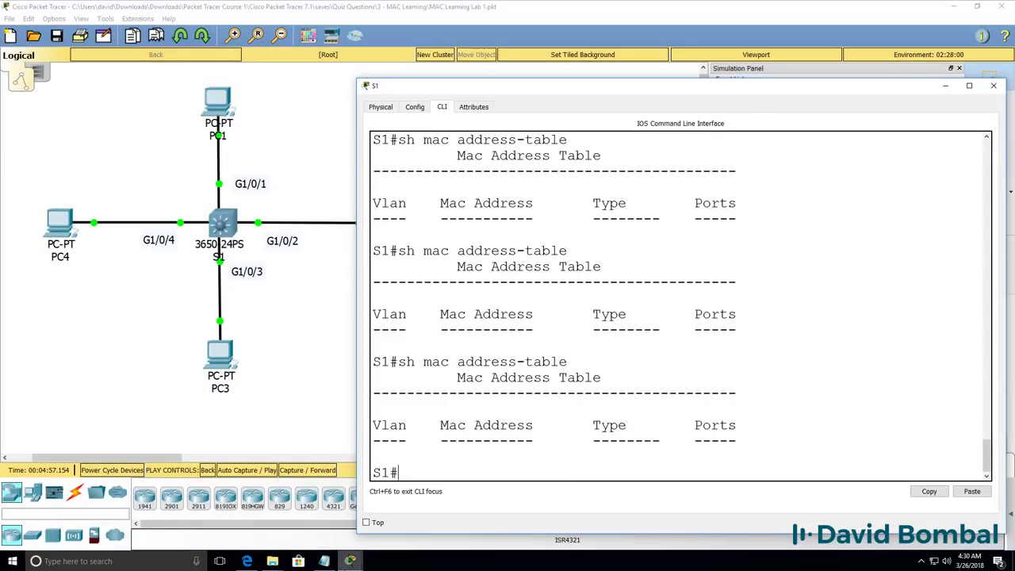
mouse_move(347, 563)
left_click(428, 536)
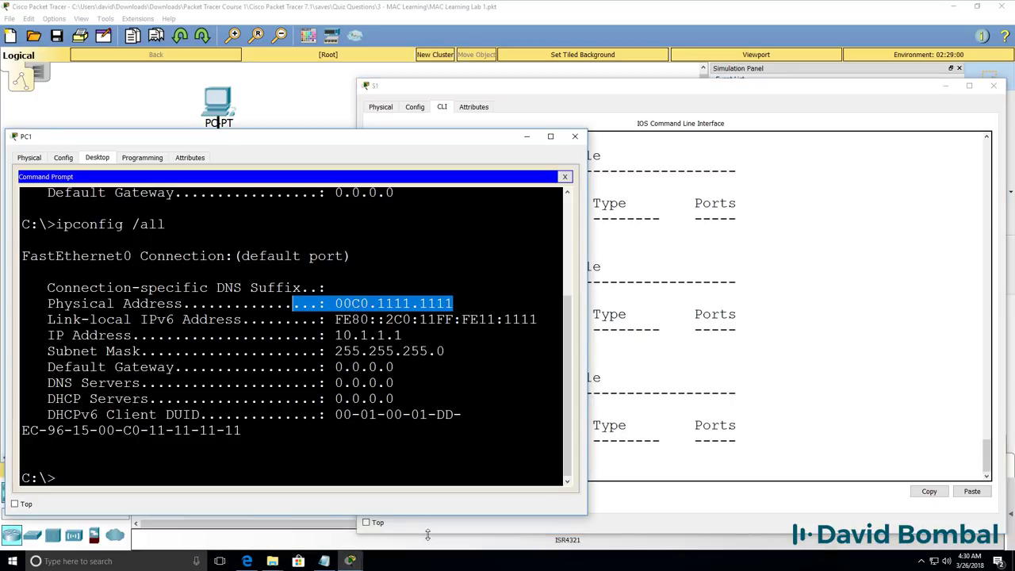
type("ping 10.1.")
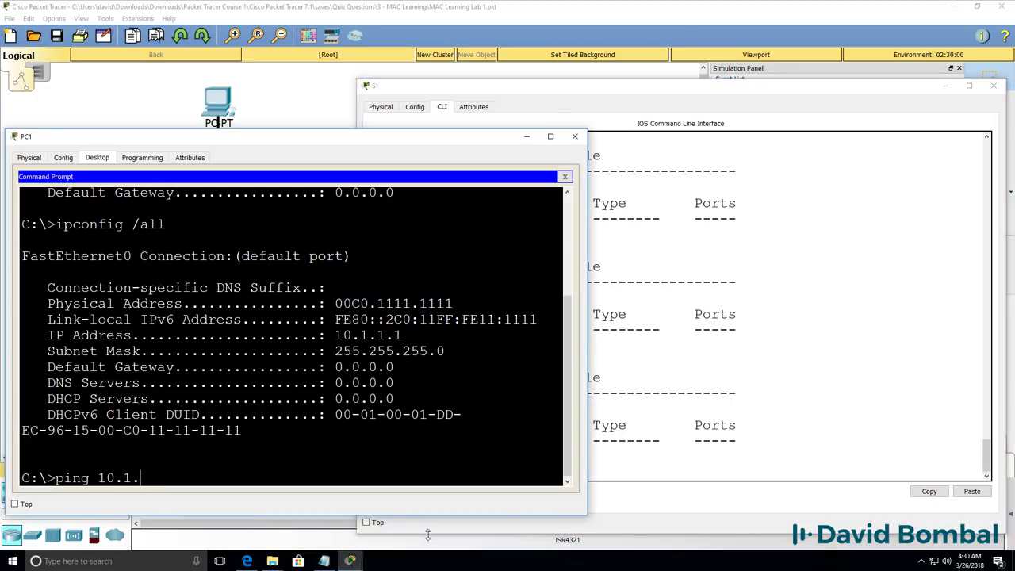
type("1.2")
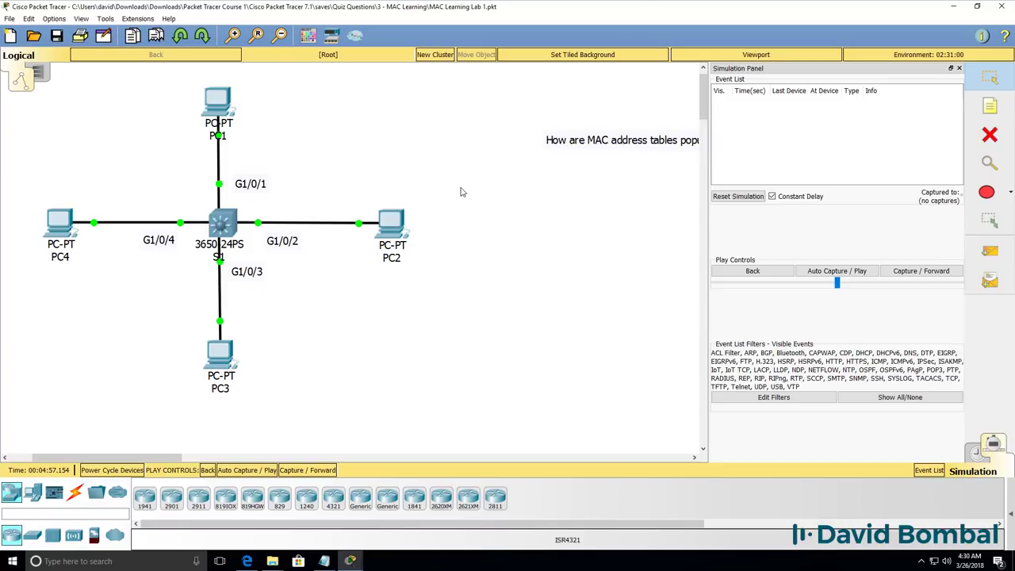
left_click(401, 223)
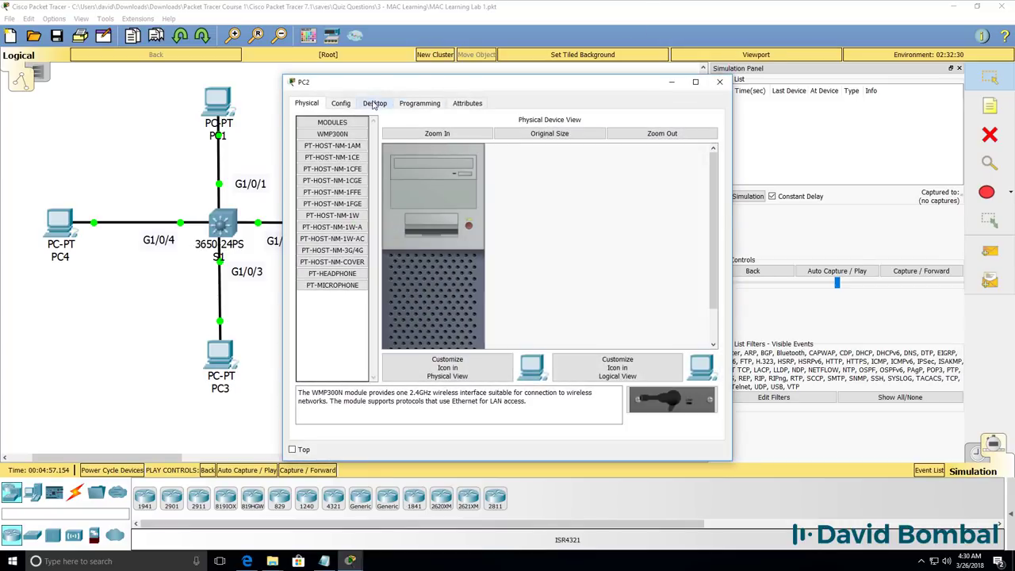
- In PC2's Command Prompt run ipconfig /all and highlight MAC 00C0.2222.2222 and IP 10.1.1.2
left_click(374, 103)
left_click(579, 147)
type("i")
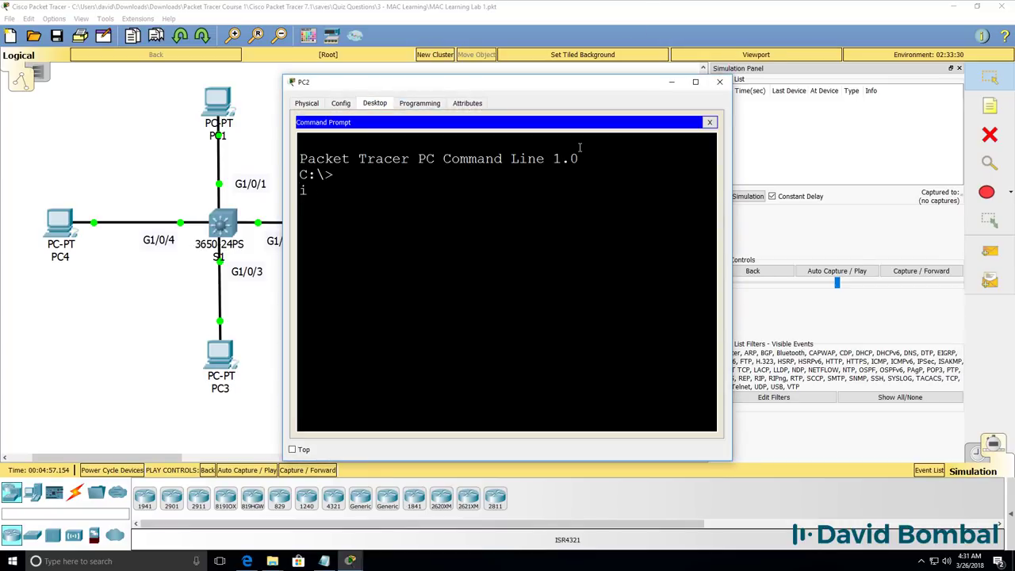
type("pconfig")
key("Return")
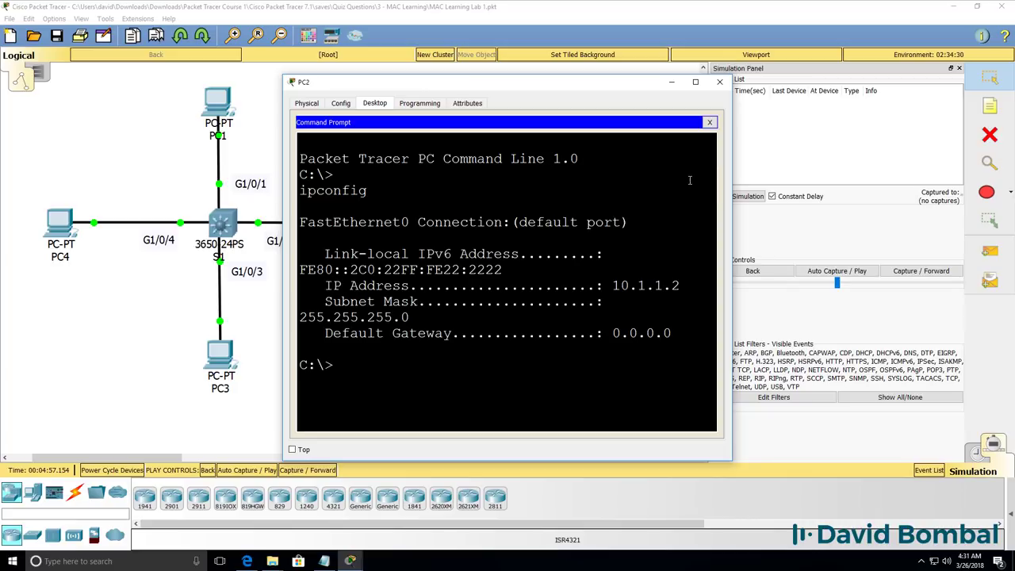
left_click_drag(731, 191, 968, 184)
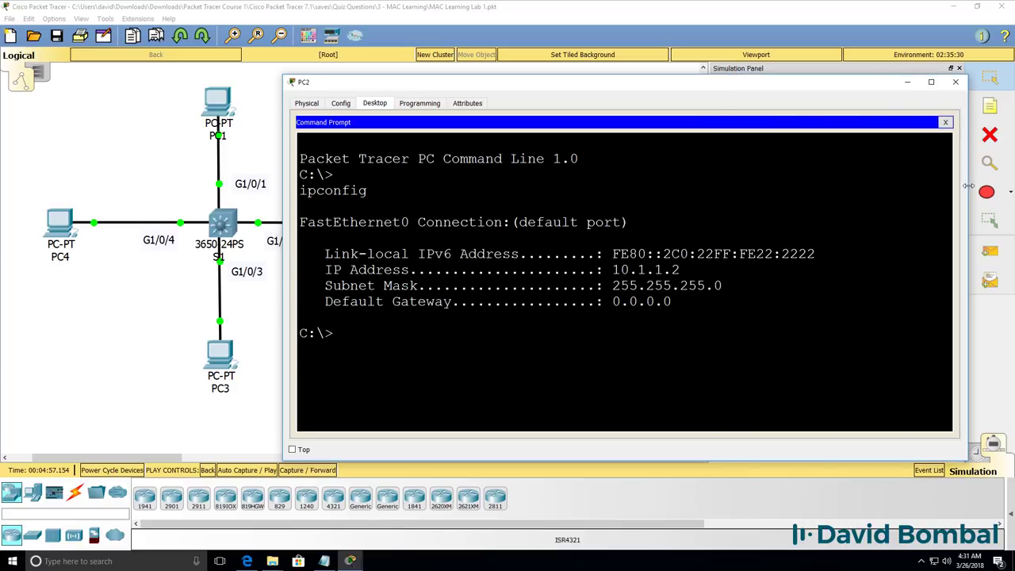
key("Up")
type("/all")
key("Return")
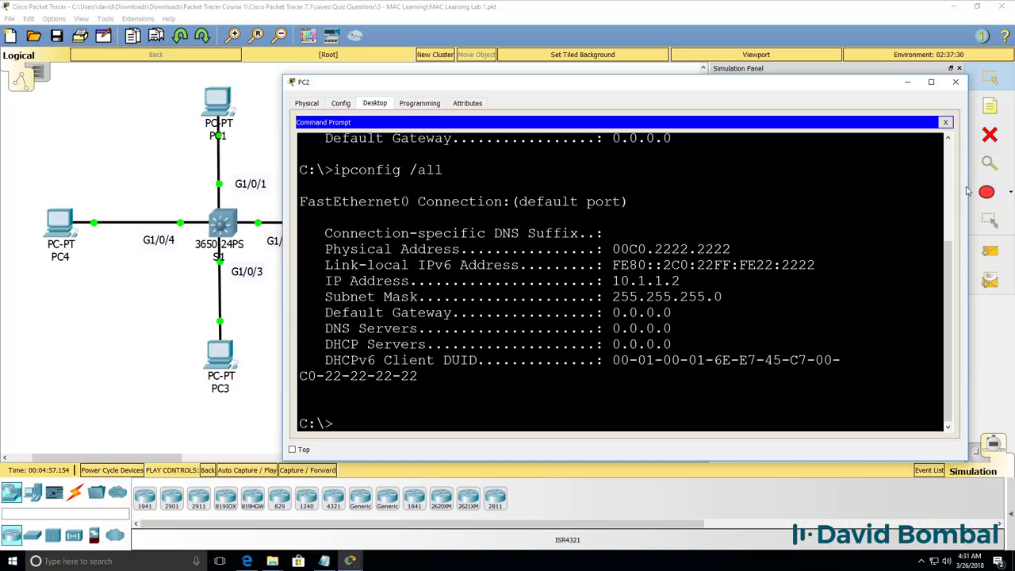
left_click_drag(333, 169, 501, 183)
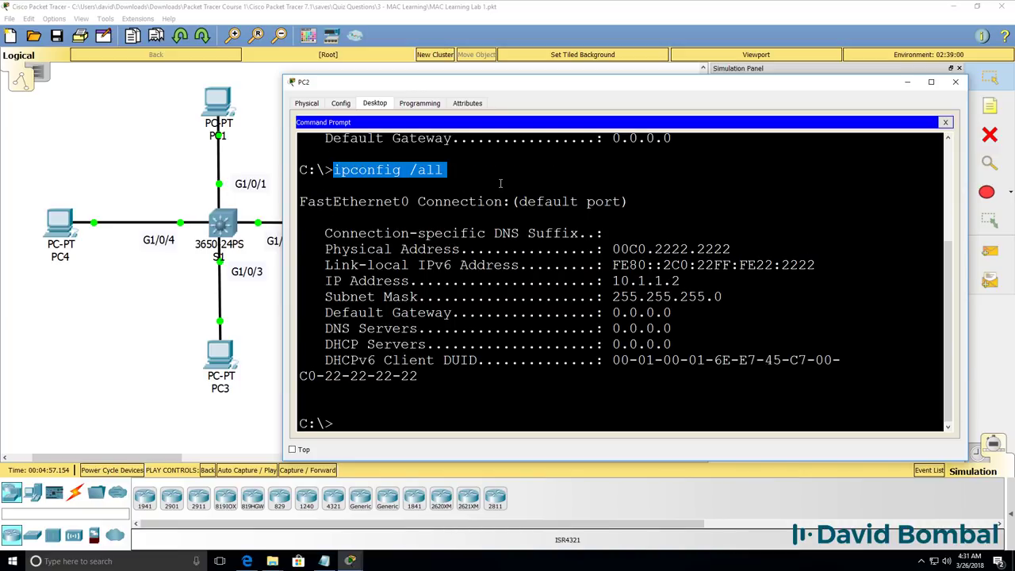
left_click_drag(608, 250, 731, 251)
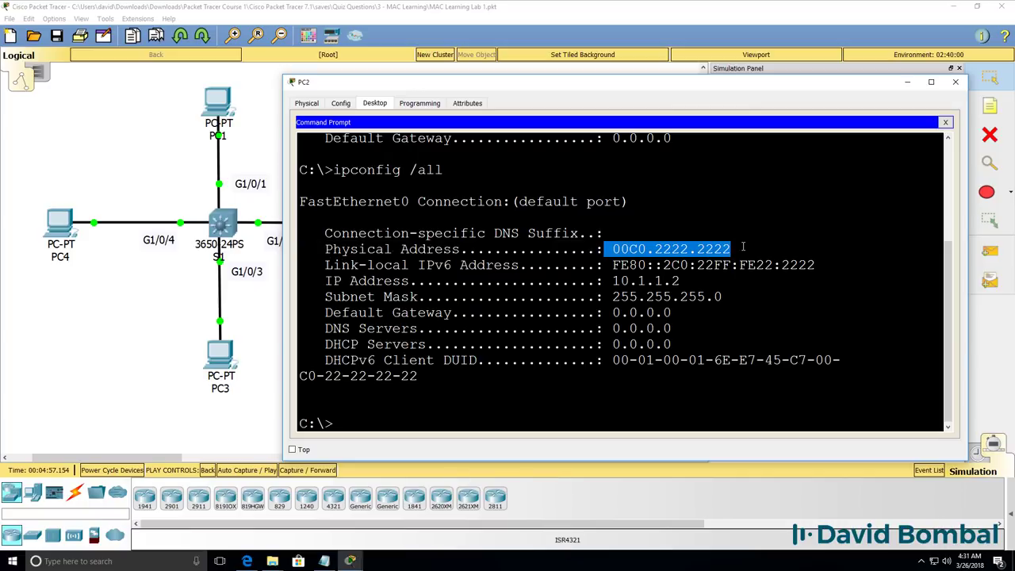
left_click_drag(610, 283, 680, 283)
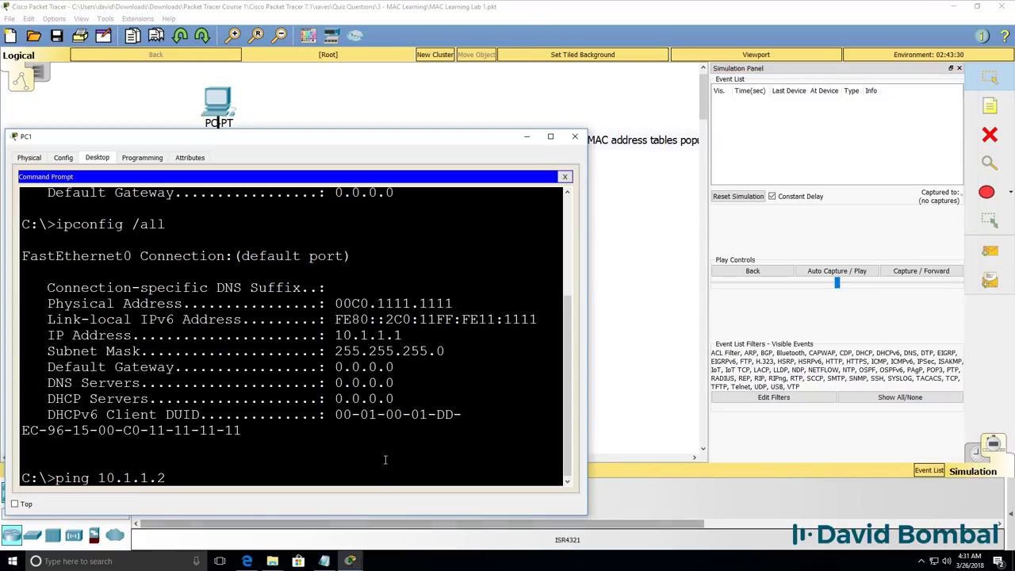
- Send the ping to 10.1.1.2 from PC1 and open the queued ARP broadcast's Outbound PDU Details
key("Return")
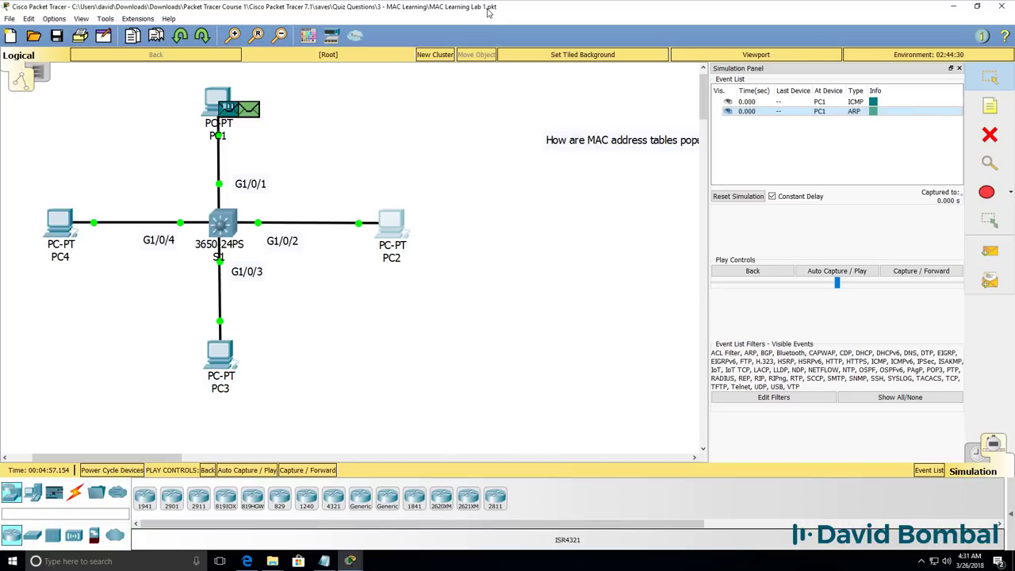
left_click(846, 104)
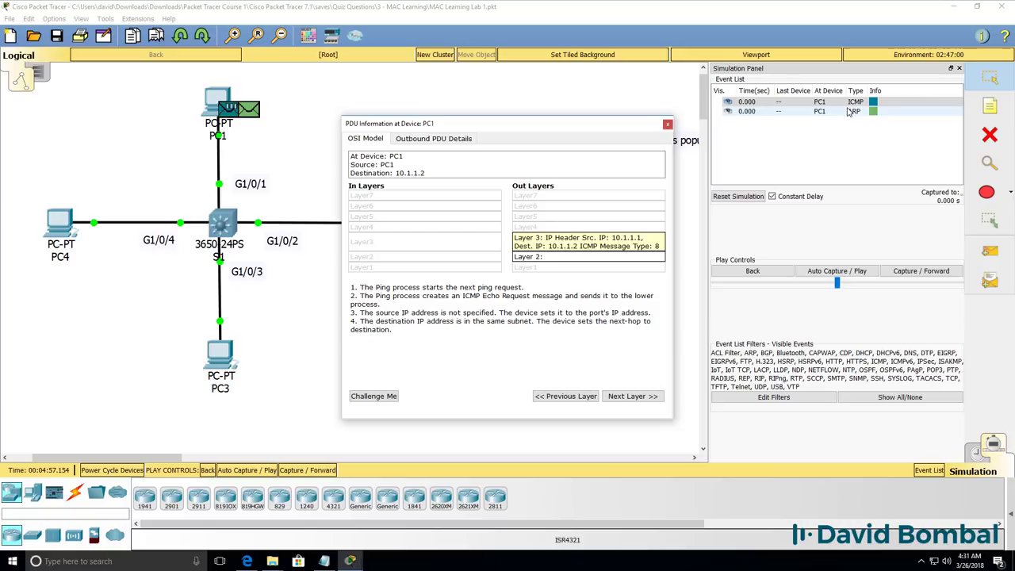
left_click(849, 112)
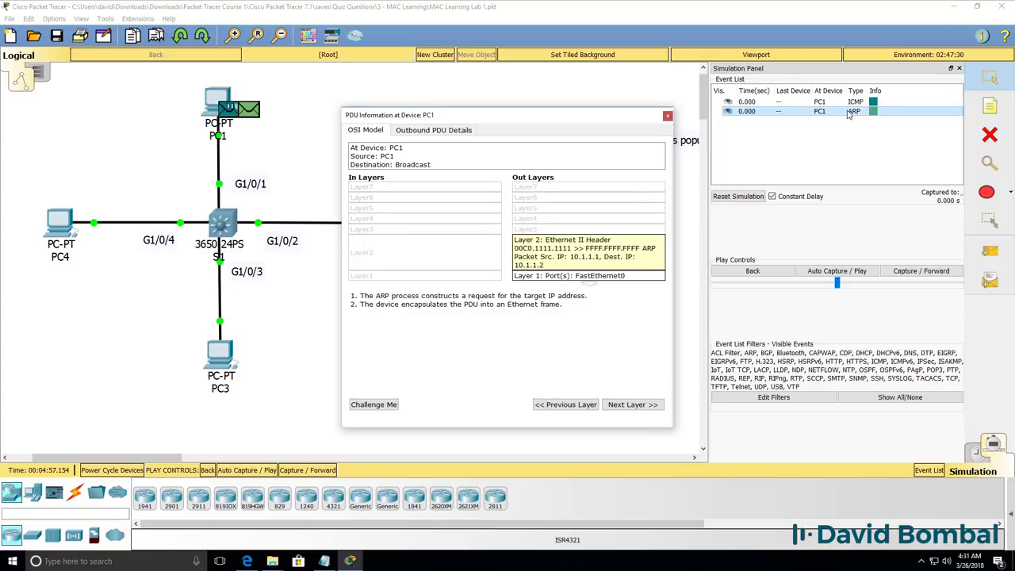
left_click(428, 133)
left_click_drag(672, 238, 863, 248)
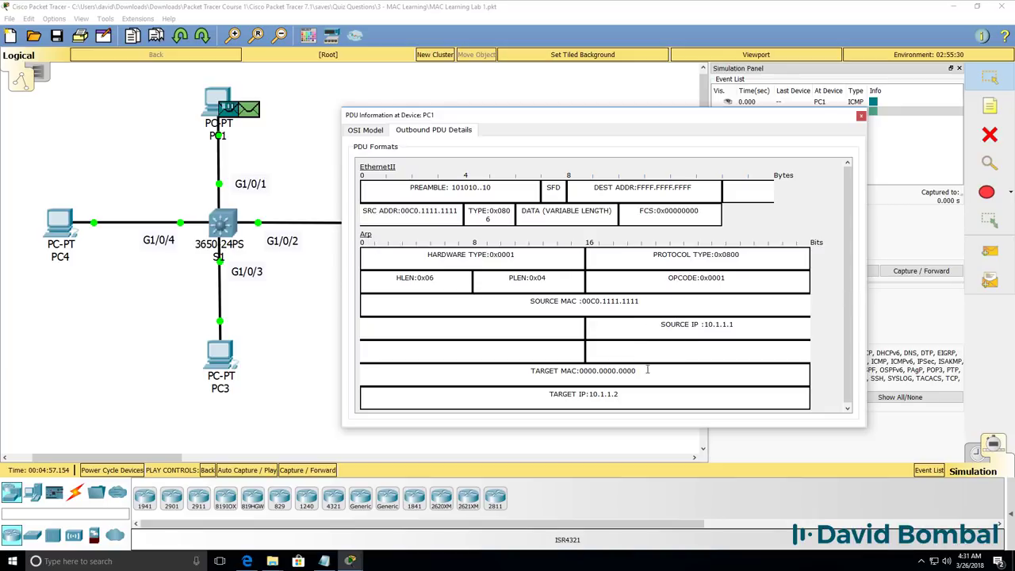
- Examine the ARP frame's empty target MAC, IPs 10.1.1.2/10.1.1.1, source MAC and FFFF.FFFF.FFFF destination
triple_click(379, 375)
left_click_drag(550, 394, 651, 400)
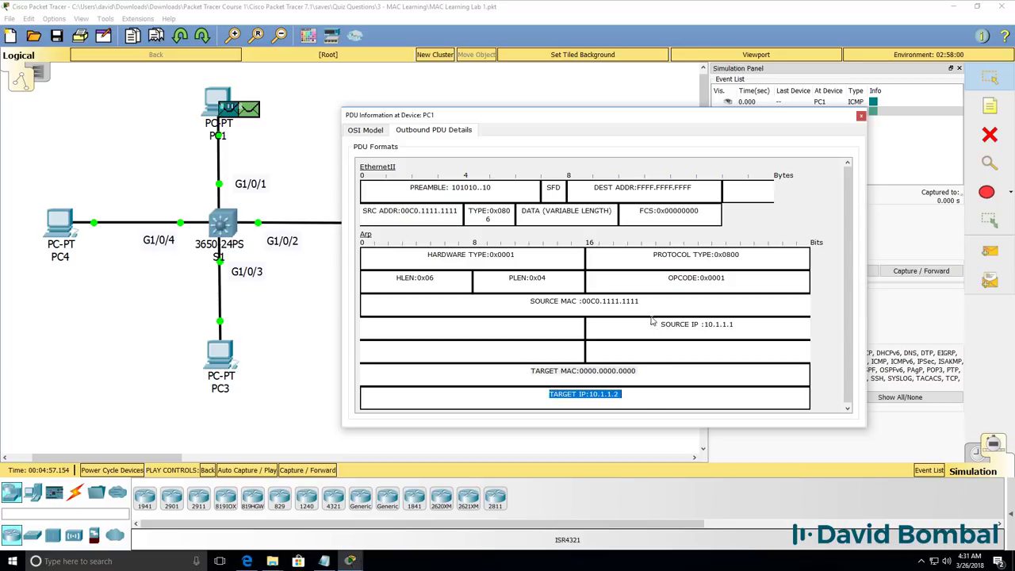
left_click_drag(653, 321, 781, 336)
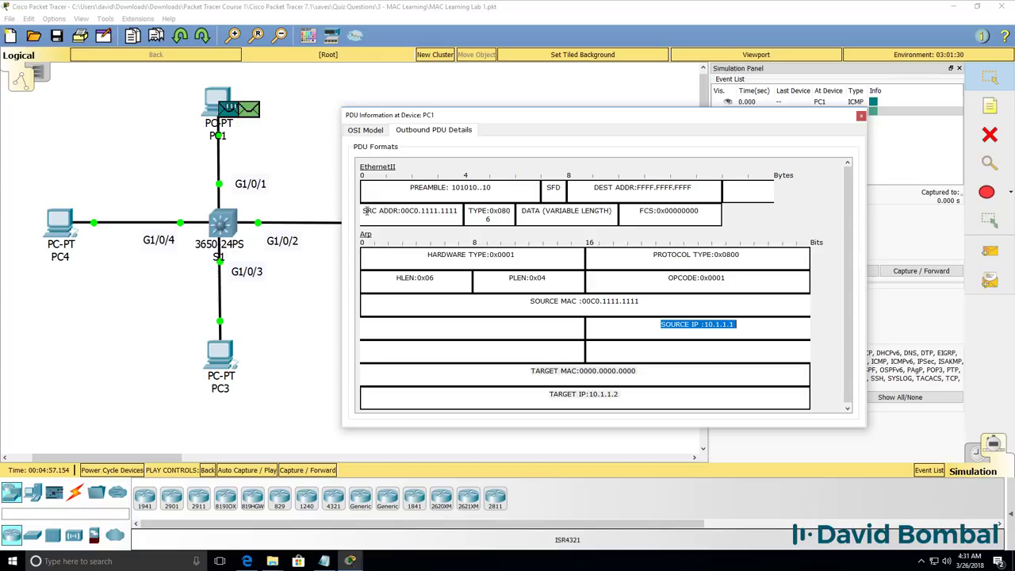
left_click_drag(364, 211, 452, 221)
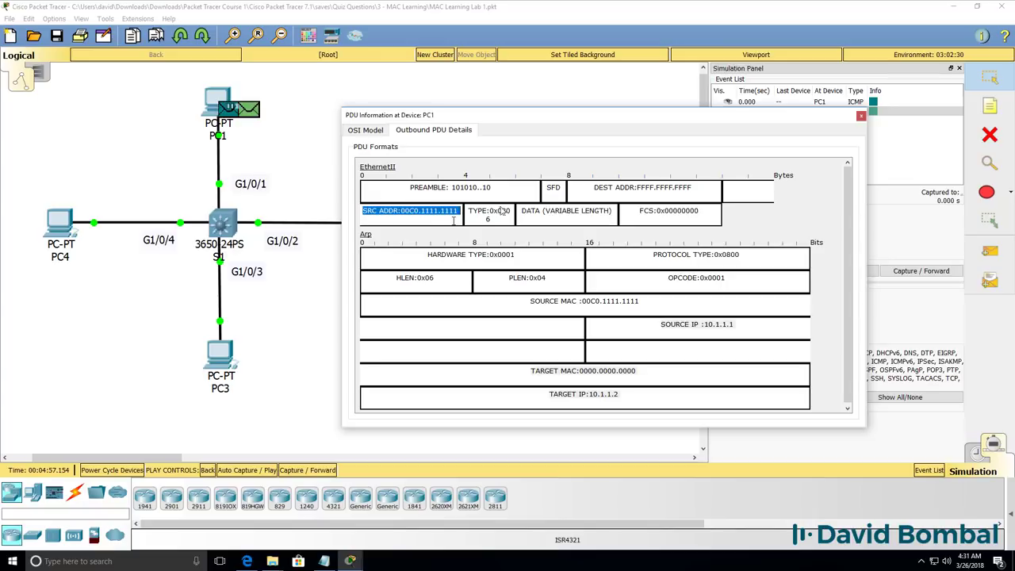
left_click_drag(593, 188, 716, 190)
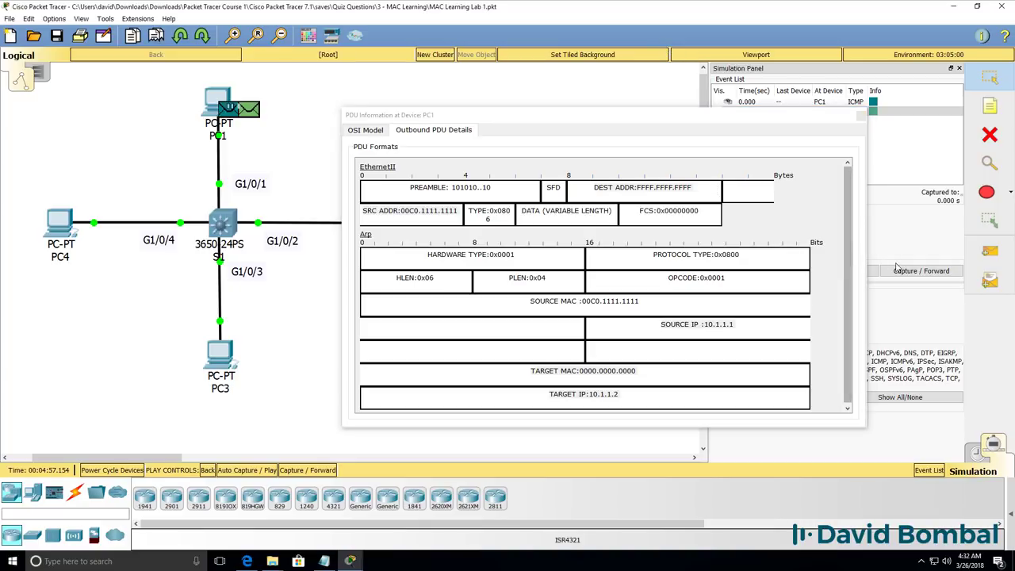
left_click(860, 116)
- Step until S1 floods the ARP, then rerun the MAC table showing 00c0.1111.1111 on Gig1/0/1
left_click(907, 273)
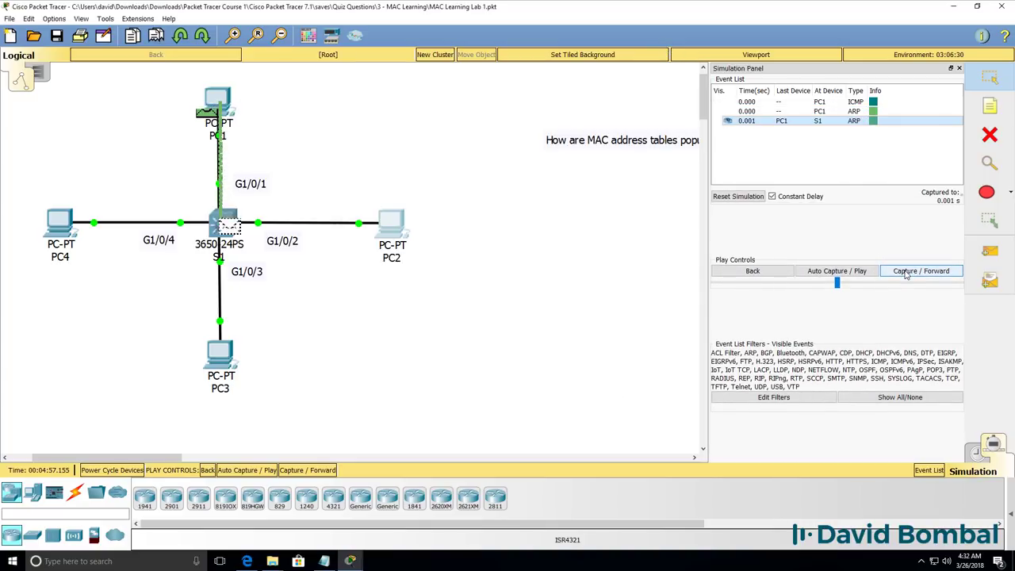
left_click(905, 274)
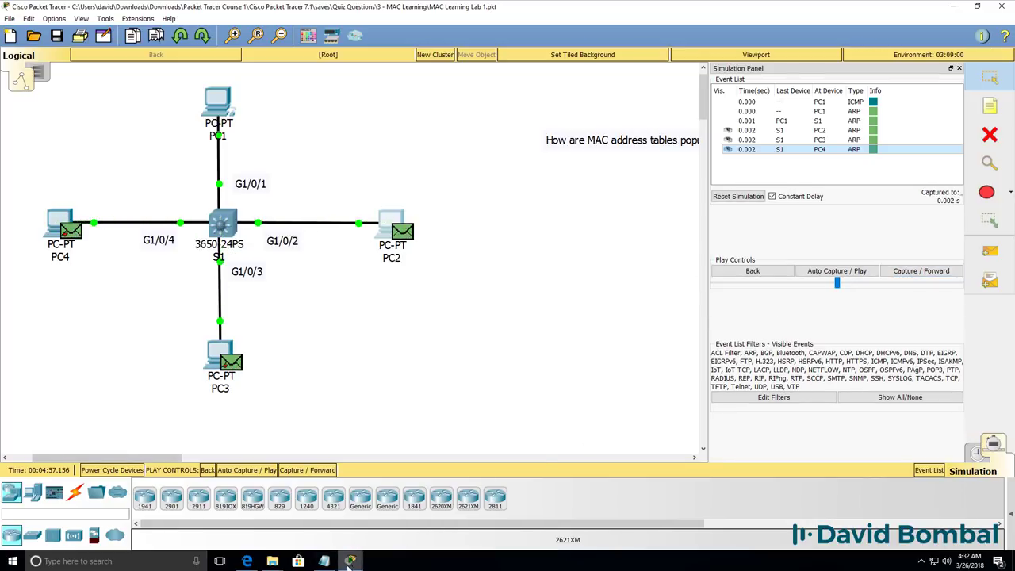
mouse_move(350, 564)
left_click(414, 512)
key("Up")
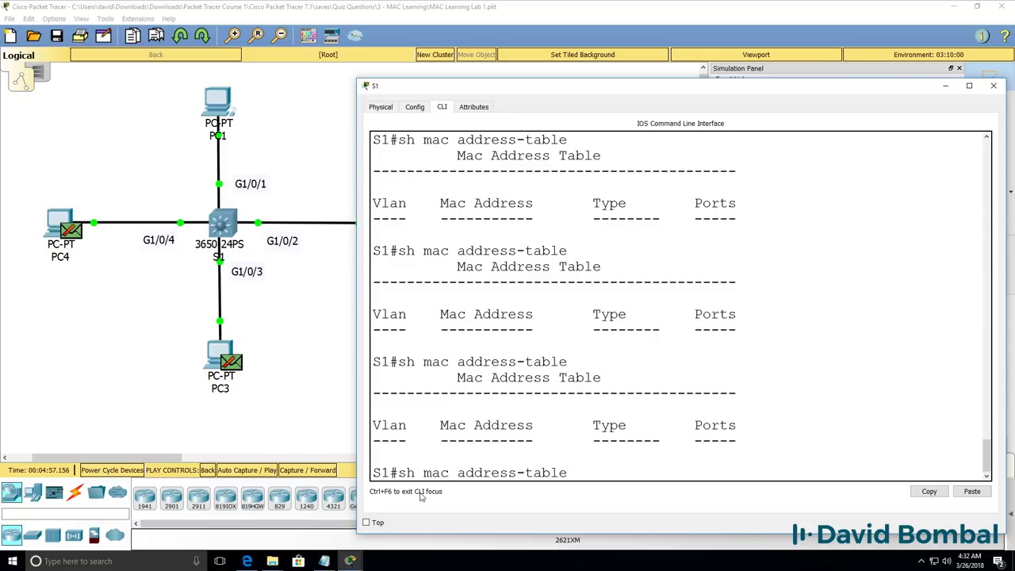
key("Return")
left_click_drag(581, 456, 415, 455)
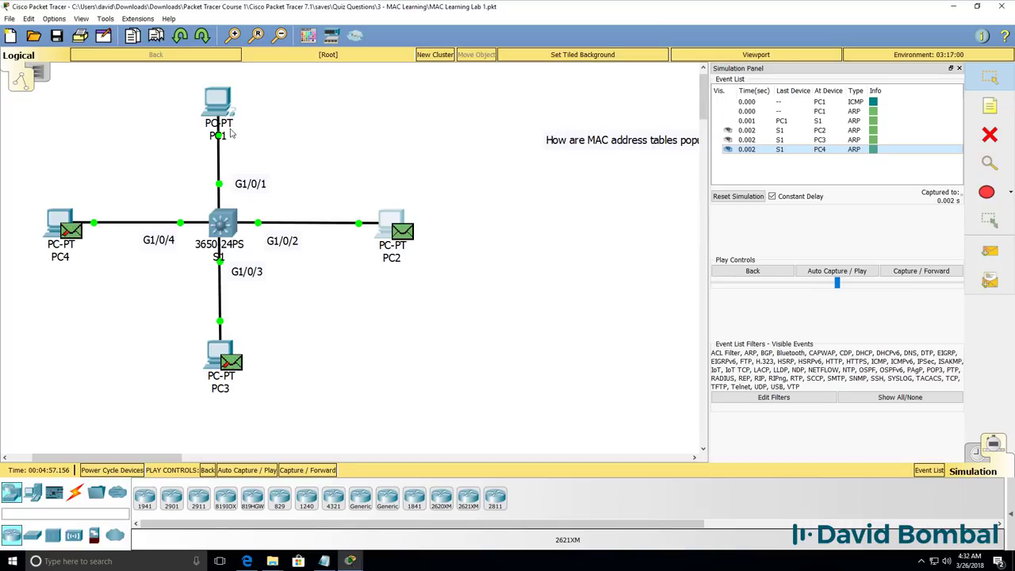
- Step forward and inspect PC2's inbound ARP: destination FFFF.FFFF.FFFF, target IP 10.1.1.2
left_click(893, 270)
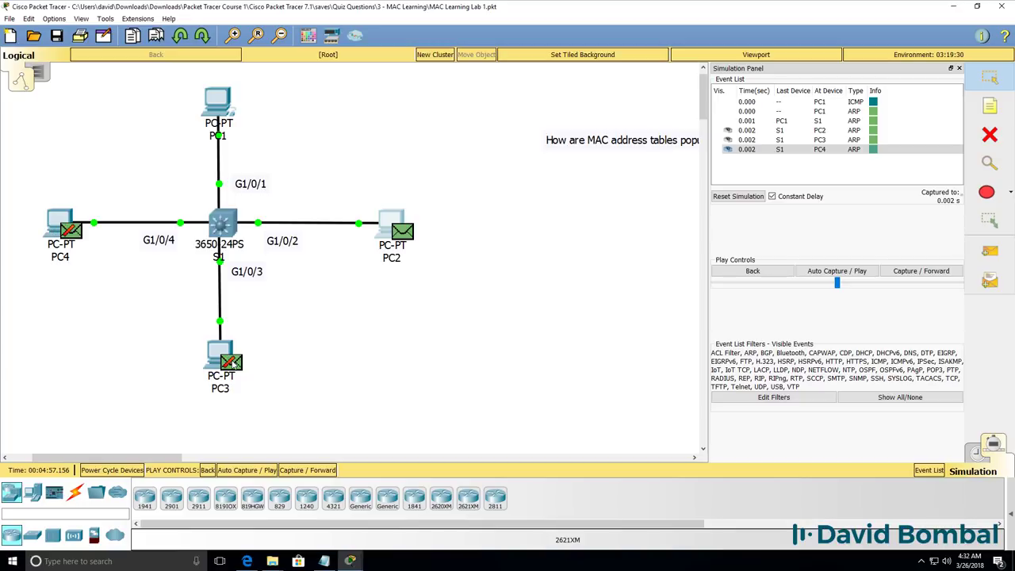
left_click(405, 235)
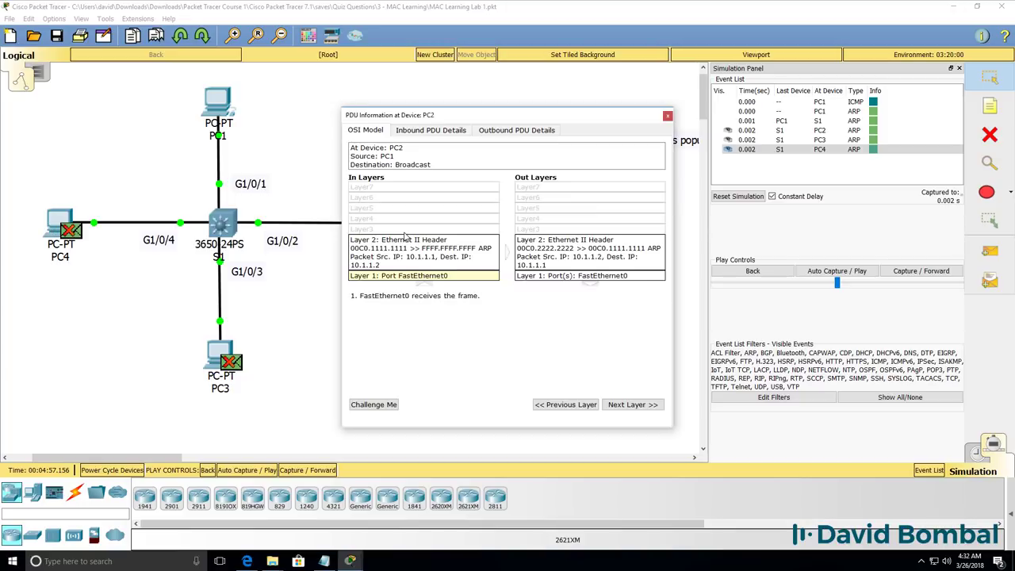
left_click(439, 133)
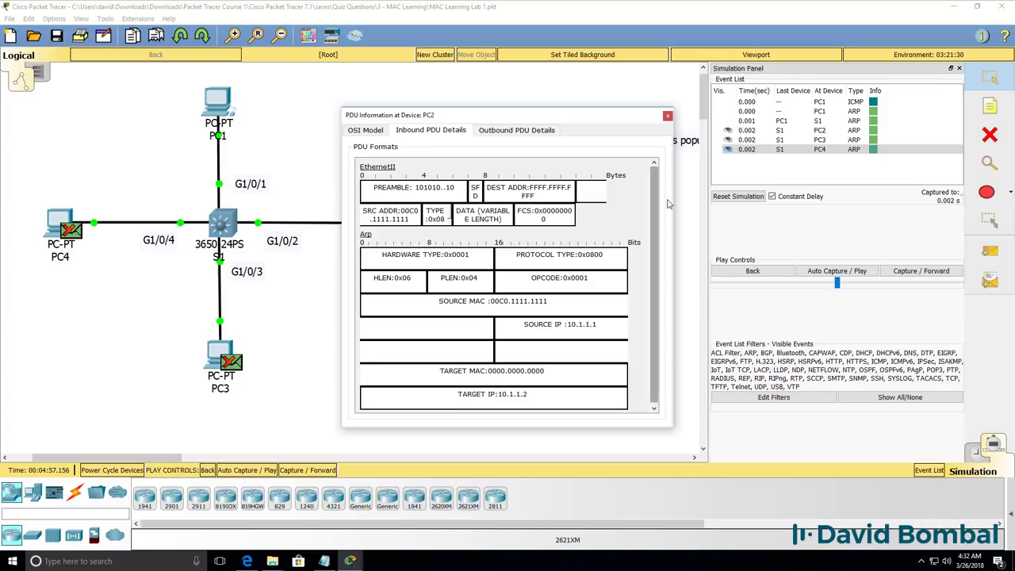
left_click_drag(673, 202, 985, 214)
left_click_drag(770, 189, 595, 186)
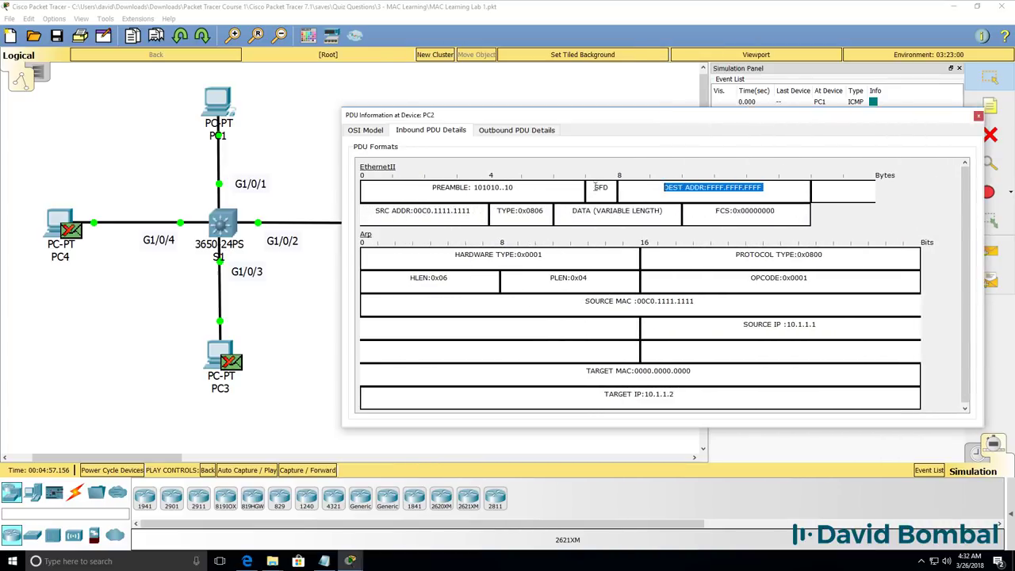
left_click_drag(683, 393, 564, 394)
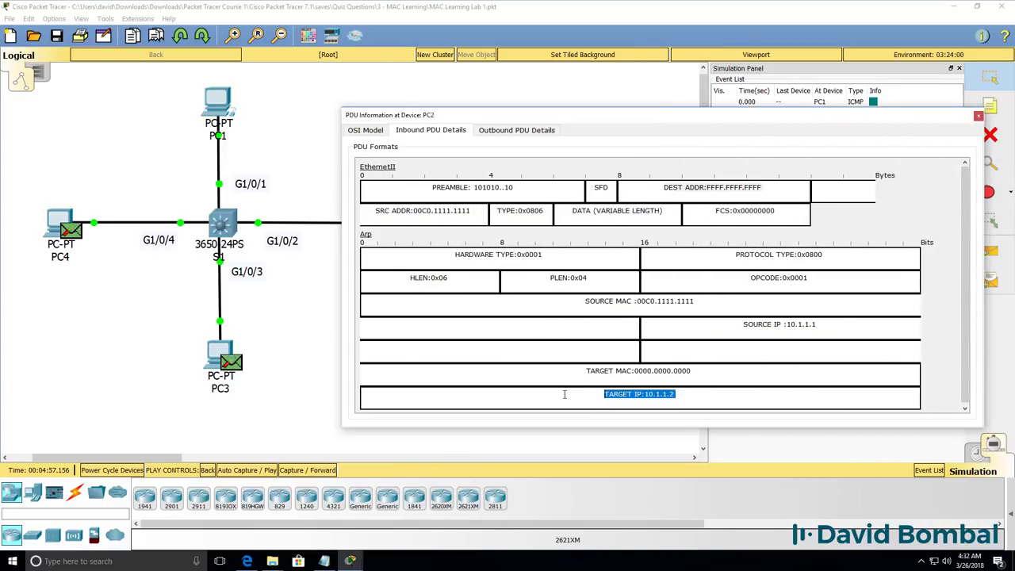
- Run ipconfig on PC4 and highlight its IP address 10.1.1.4
left_click(61, 219)
left_click(378, 104)
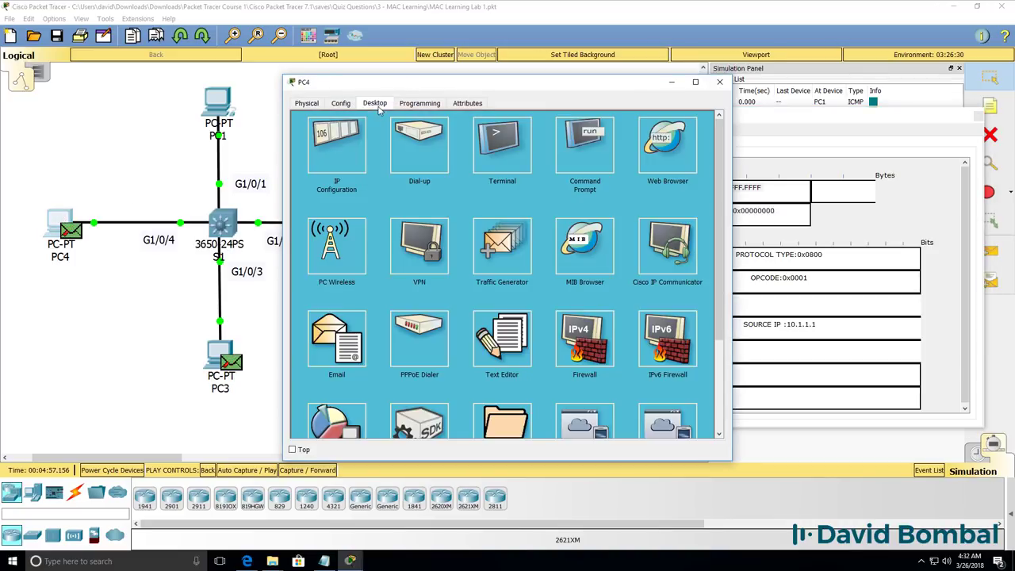
left_click(593, 158)
type("ipconfig")
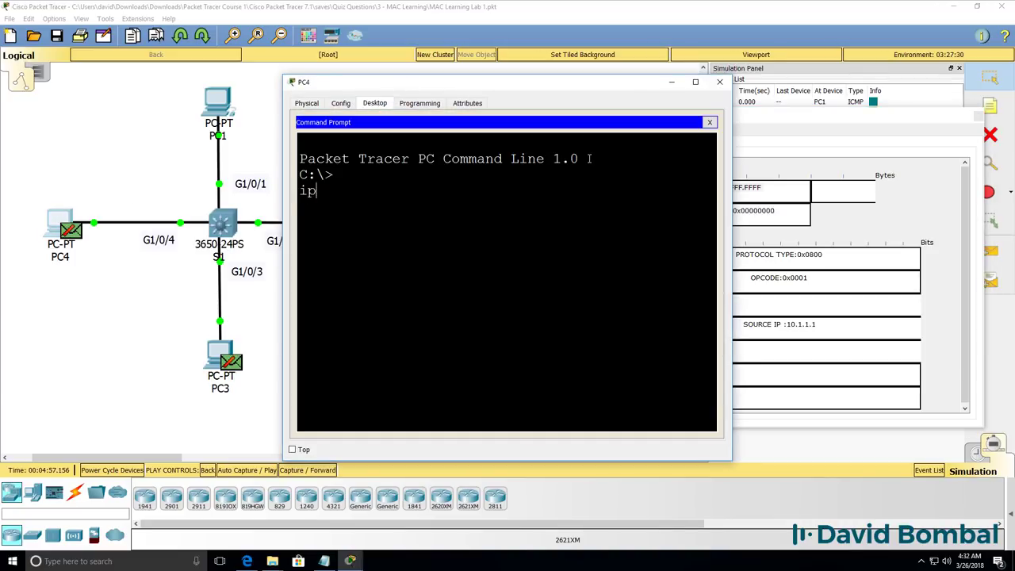
key("Return")
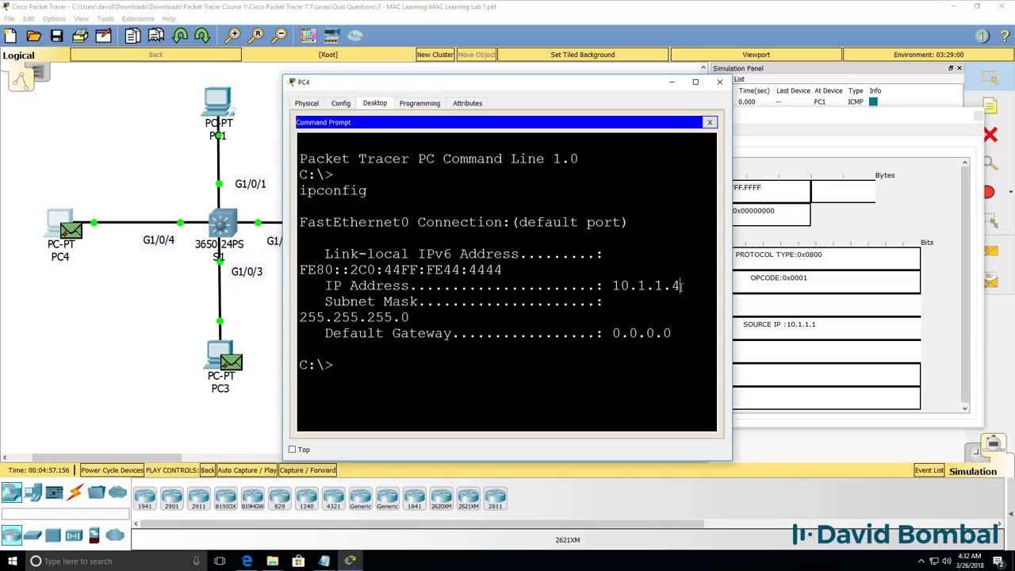
left_click_drag(682, 286, 607, 286)
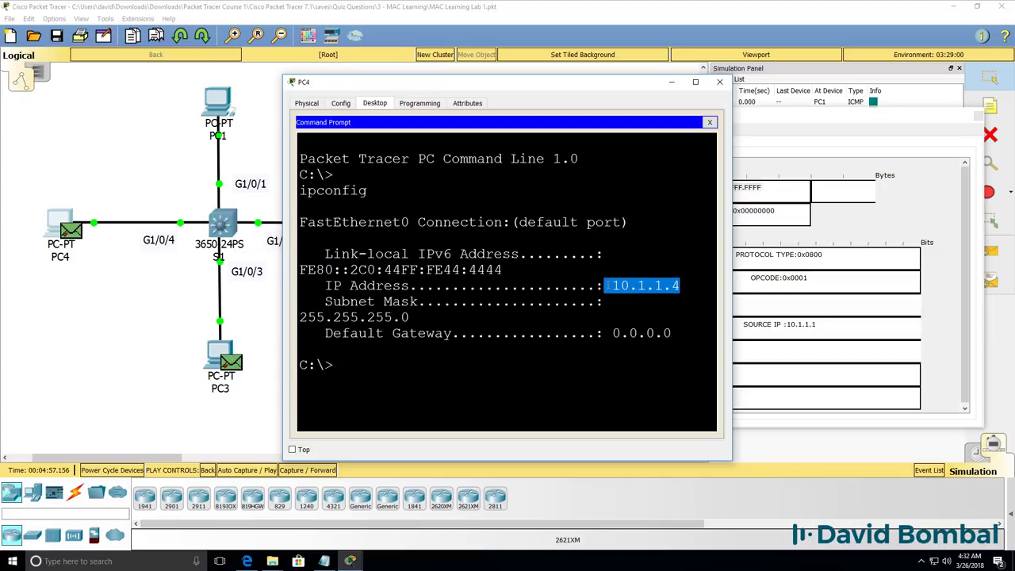
- Run ipconfig in PC3's Command Prompt to show its IP settings
left_click(227, 358)
left_click(374, 103)
left_click(587, 144)
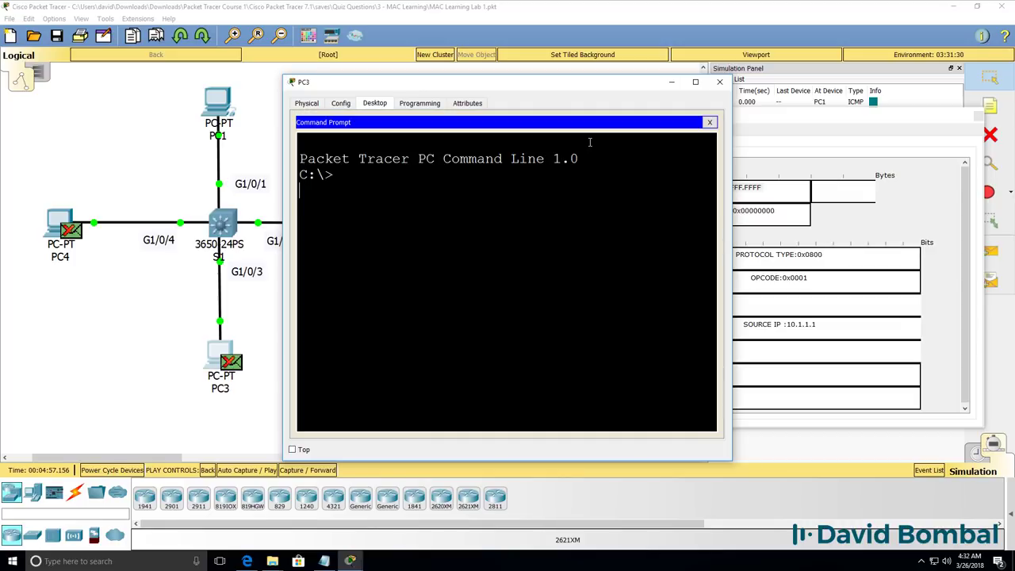
type("ipconfig")
key("Return")
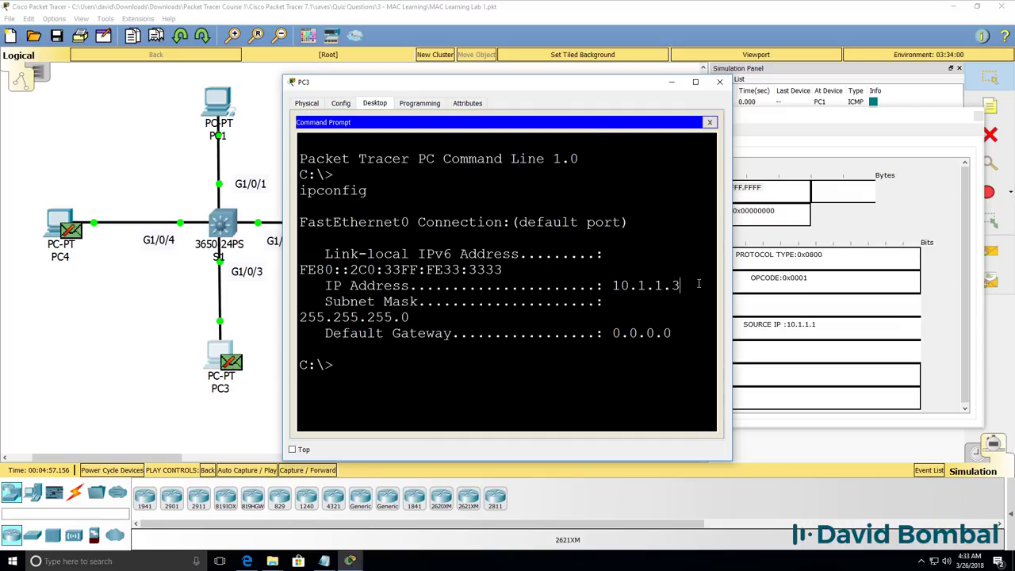
- Note PC3's IP 10.1.1.3, then review PC2's inbound ARP request to FFFF.FFFF.FFFF for 10.1.1.2
left_click_drag(699, 283, 600, 280)
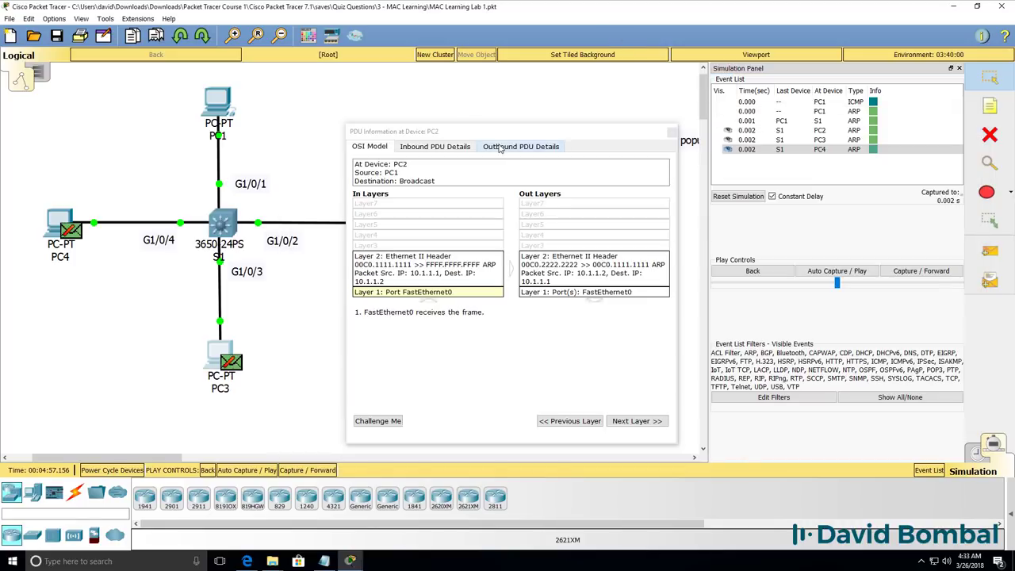
left_click_drag(555, 129, 649, 183)
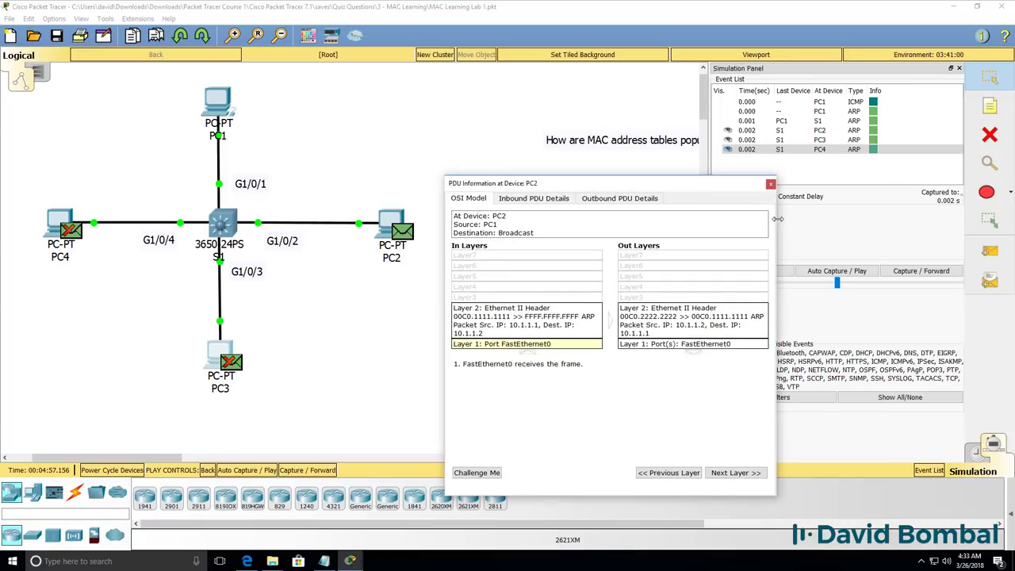
left_click_drag(775, 219, 923, 225)
left_click(514, 201)
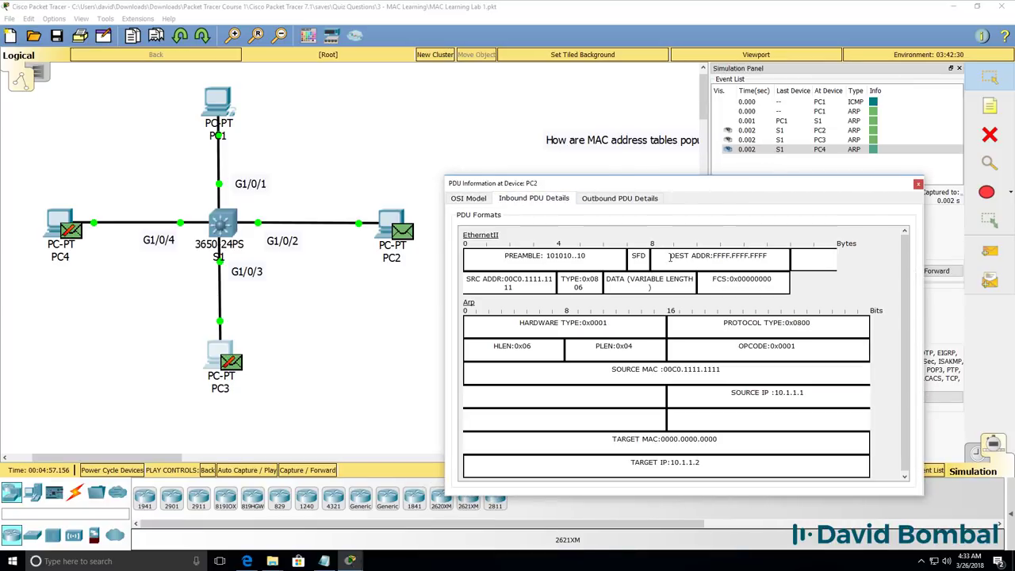
left_click_drag(669, 256, 770, 256)
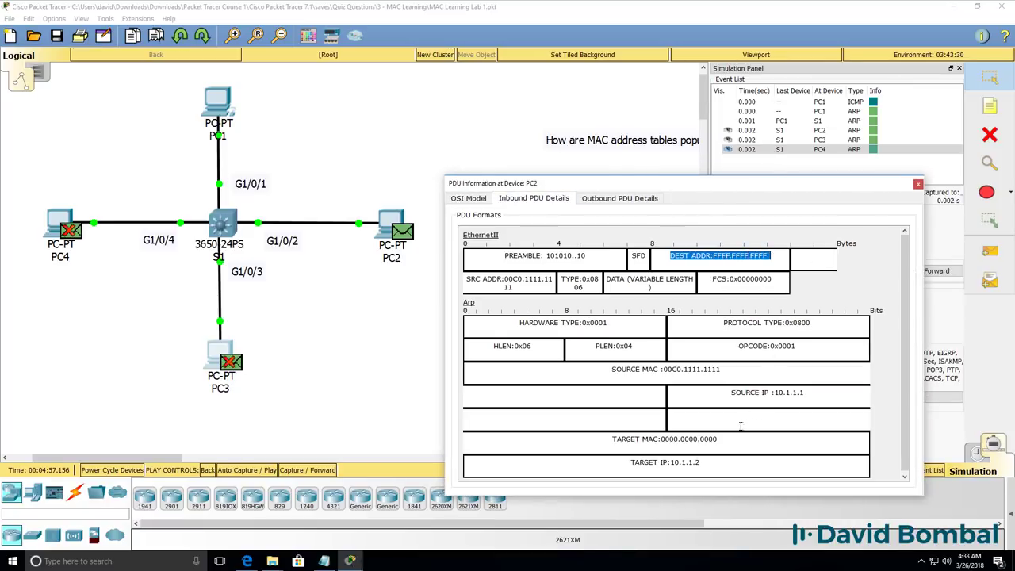
left_click_drag(705, 464, 602, 466)
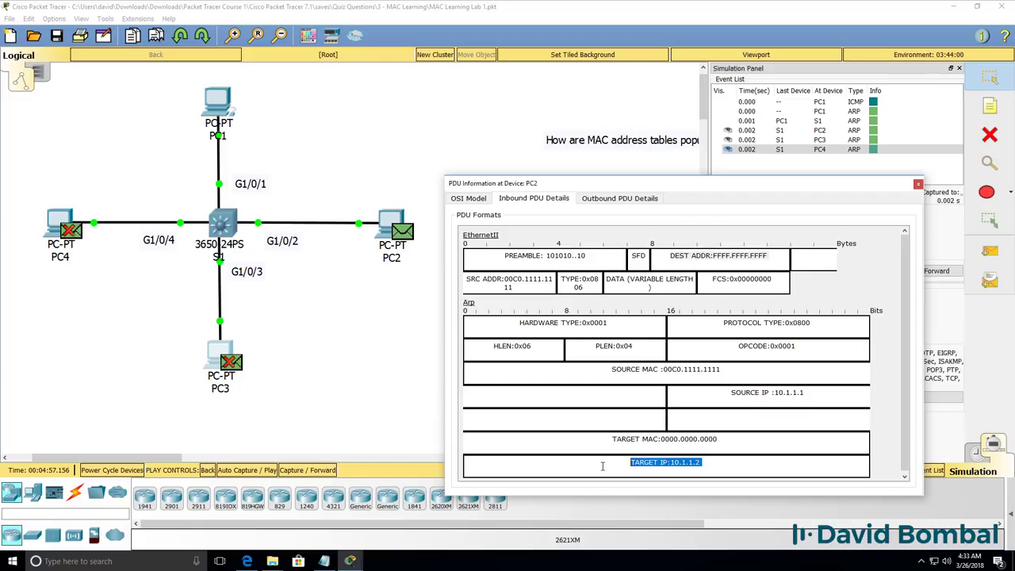
- Compare the reply's destination 00C0.1111.1111 with the request's source MAC and broadcast destination
left_click(631, 199)
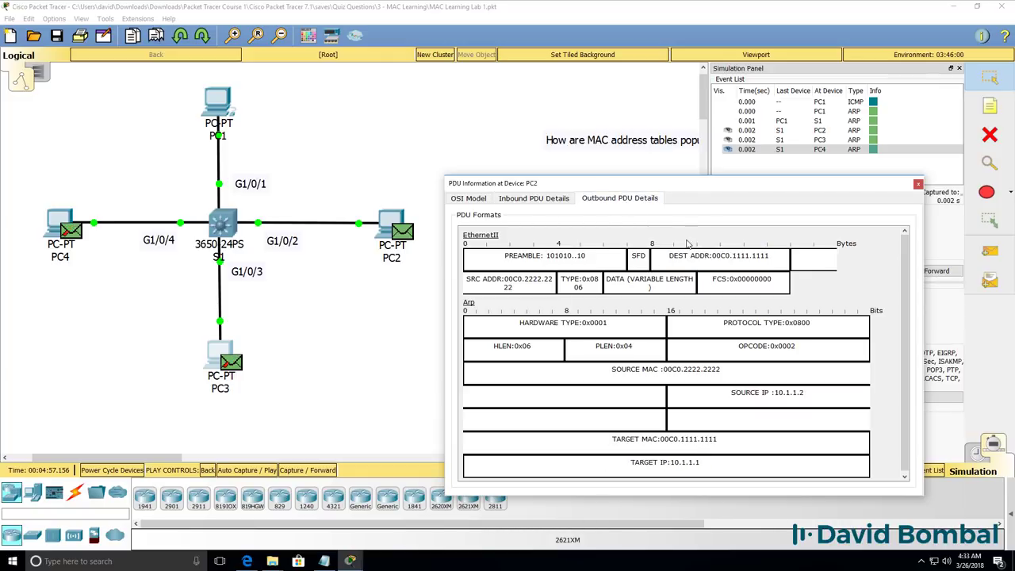
left_click_drag(667, 255, 784, 256)
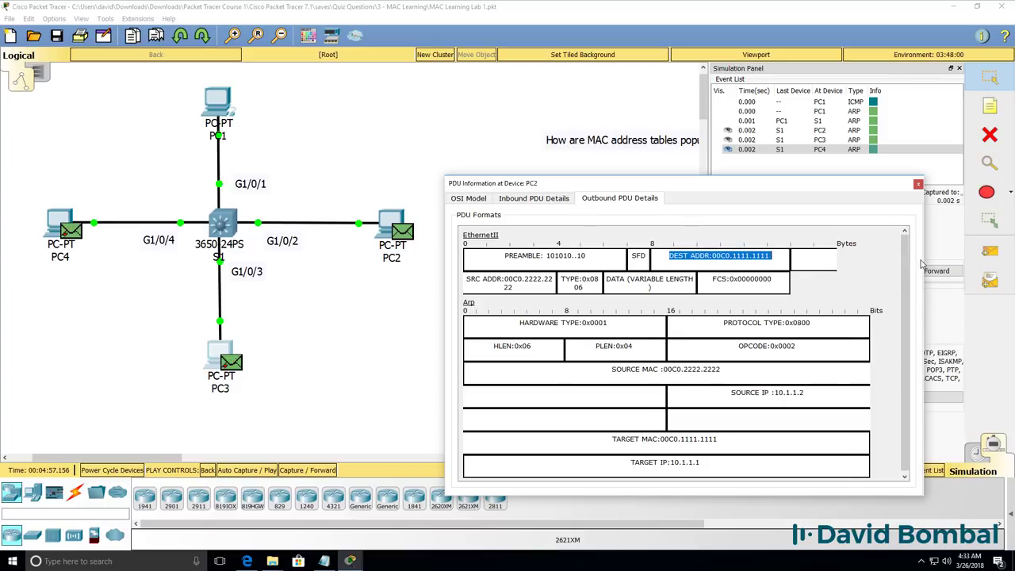
left_click_drag(924, 261, 982, 259)
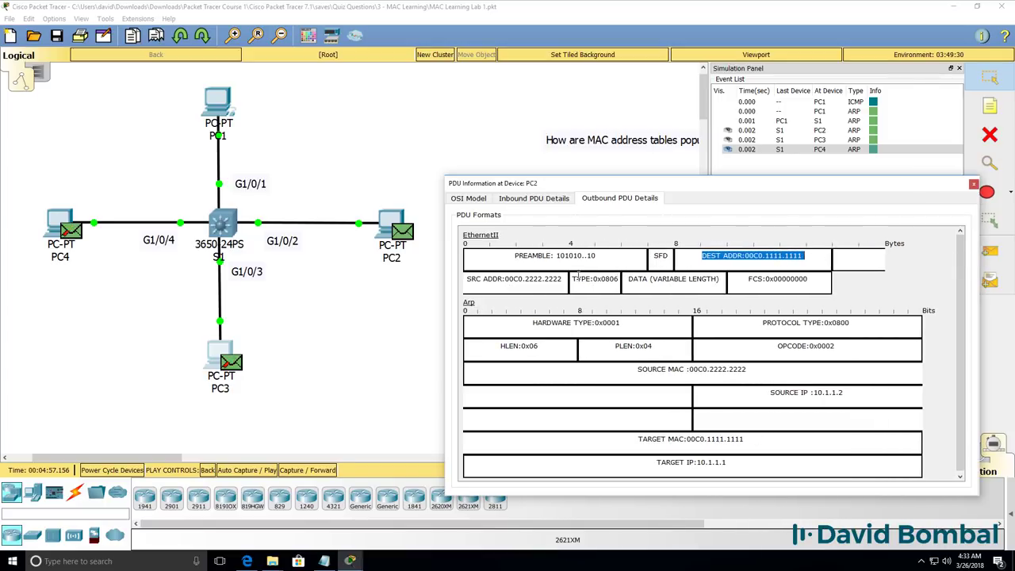
left_click(550, 203)
left_click_drag(565, 278, 423, 272)
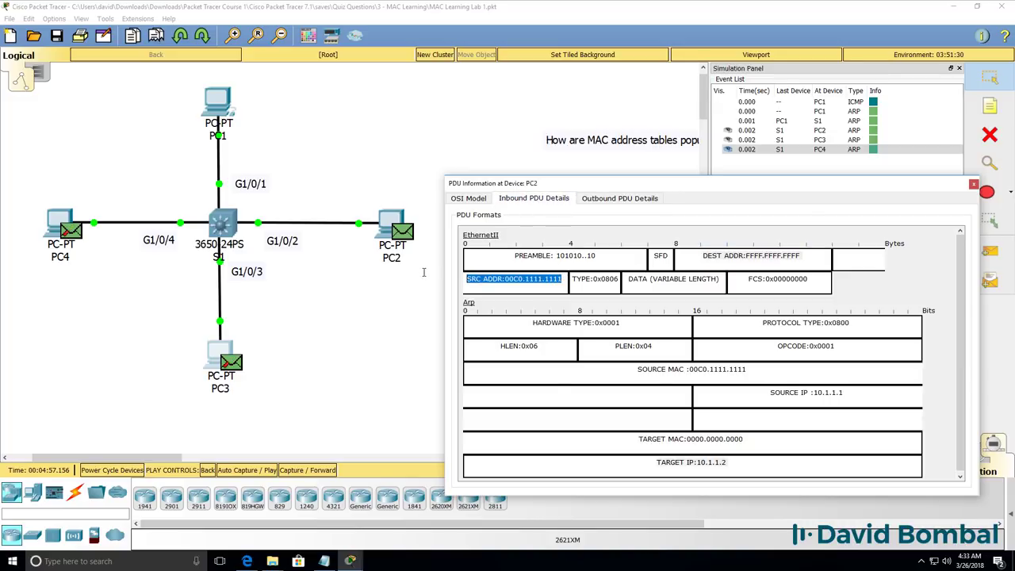
left_click_drag(699, 257, 827, 255)
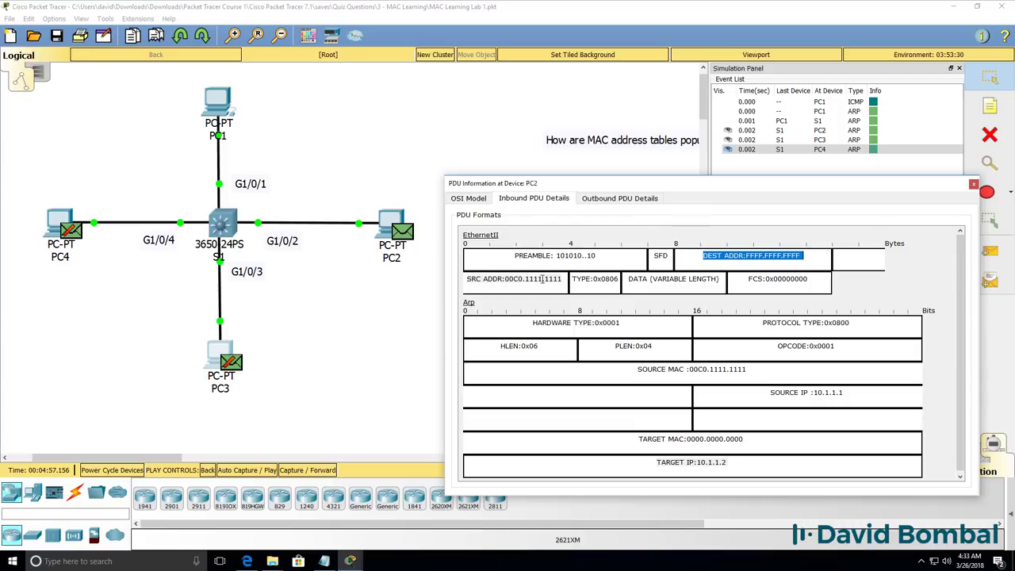
left_click_drag(565, 279, 468, 279)
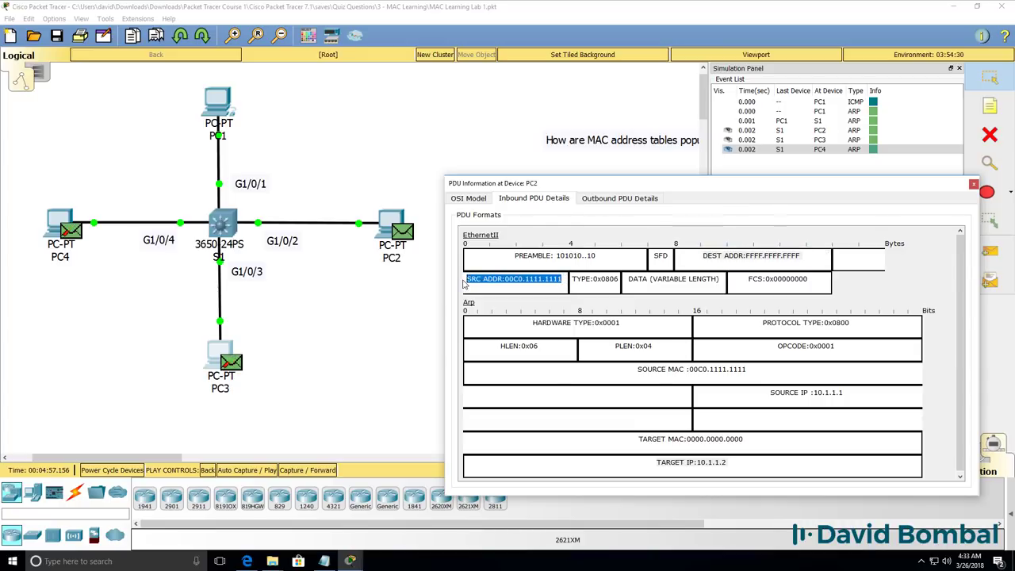
- Highlight the reply's source 00C0.2222.2222, destination 00C0.1111.1111, and ARP source and target MACs
left_click(607, 198)
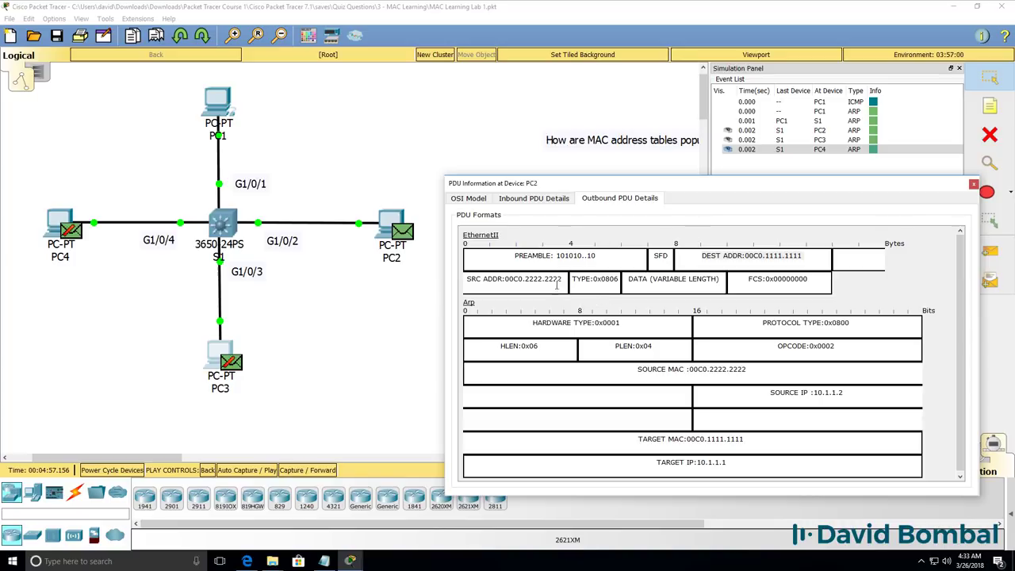
left_click_drag(463, 282, 576, 283)
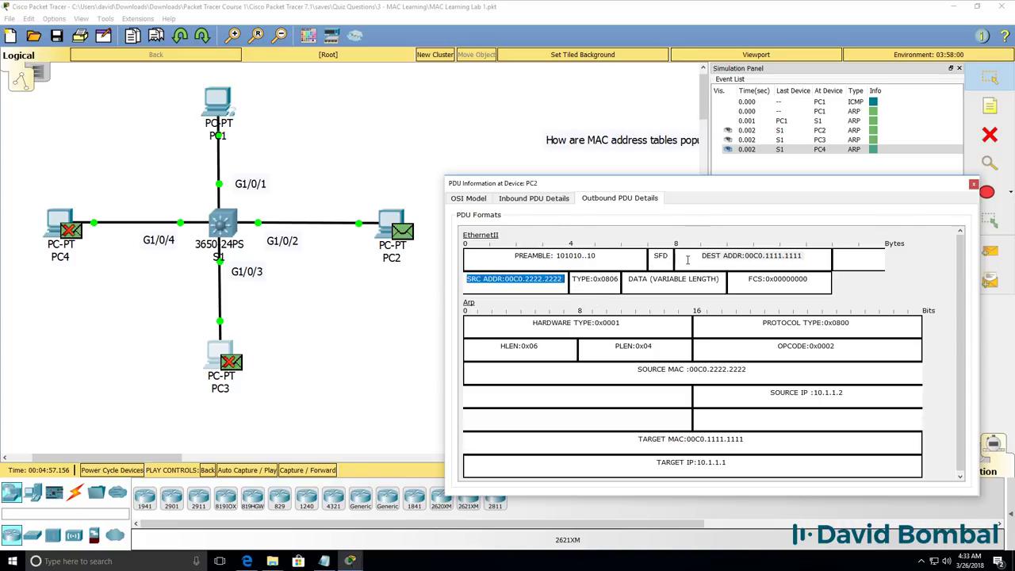
left_click_drag(688, 260, 874, 253)
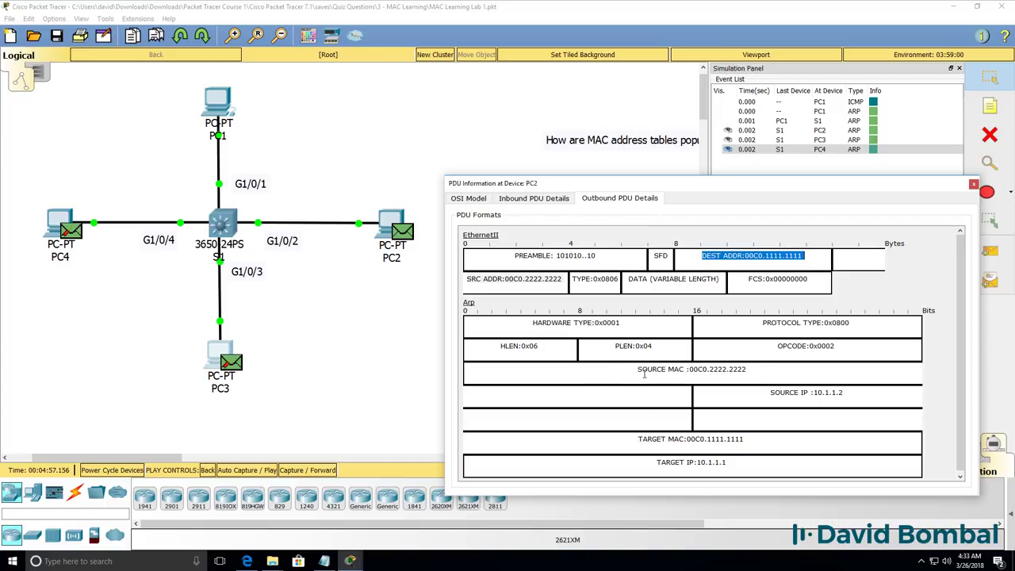
left_click_drag(609, 370, 797, 370)
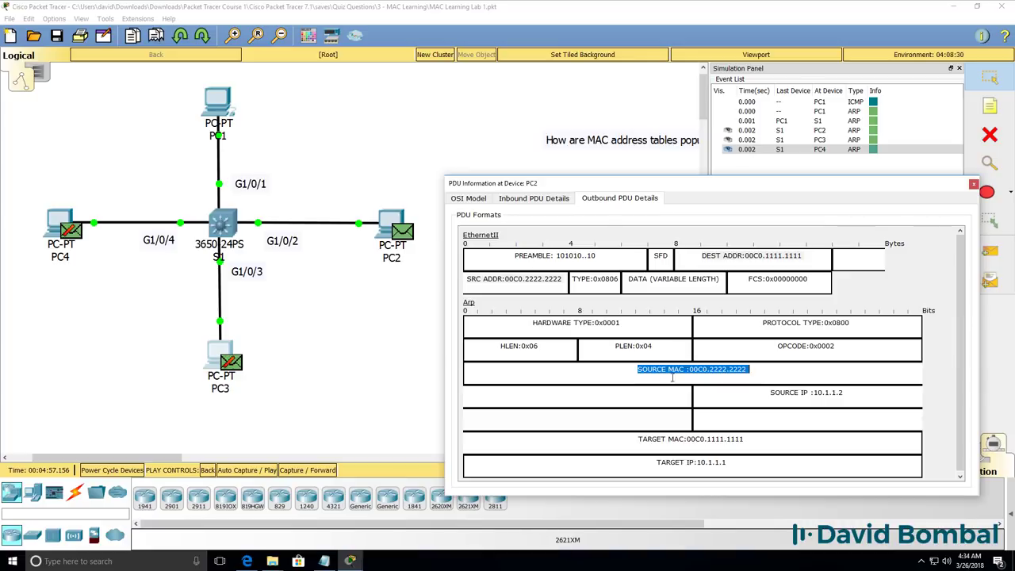
left_click_drag(634, 439, 825, 440)
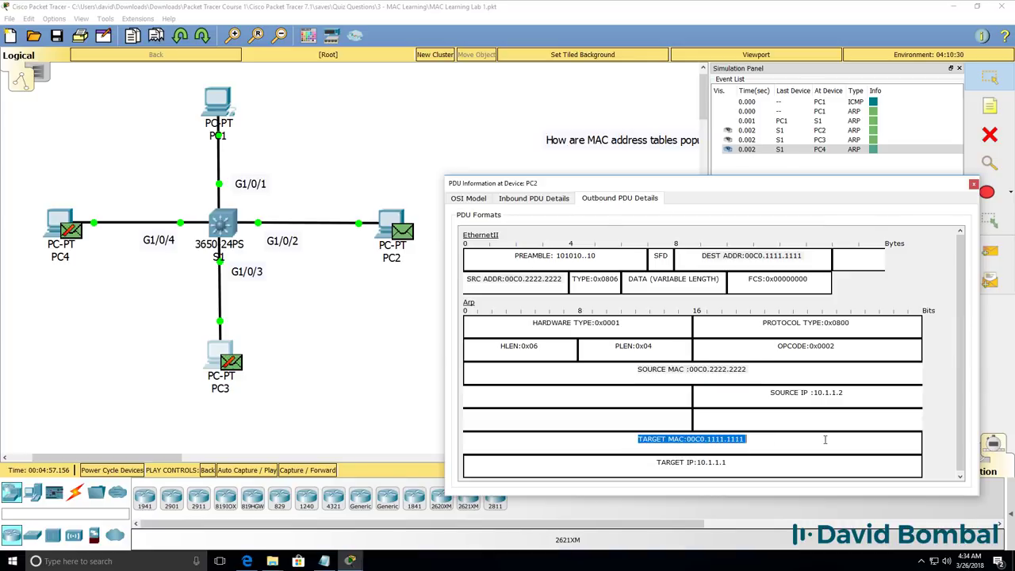
- Close PC2's details, step forward, and inspect S1's inbound frame from 00C0.2222.2222 to 00C0.1111.1111
left_click(973, 184)
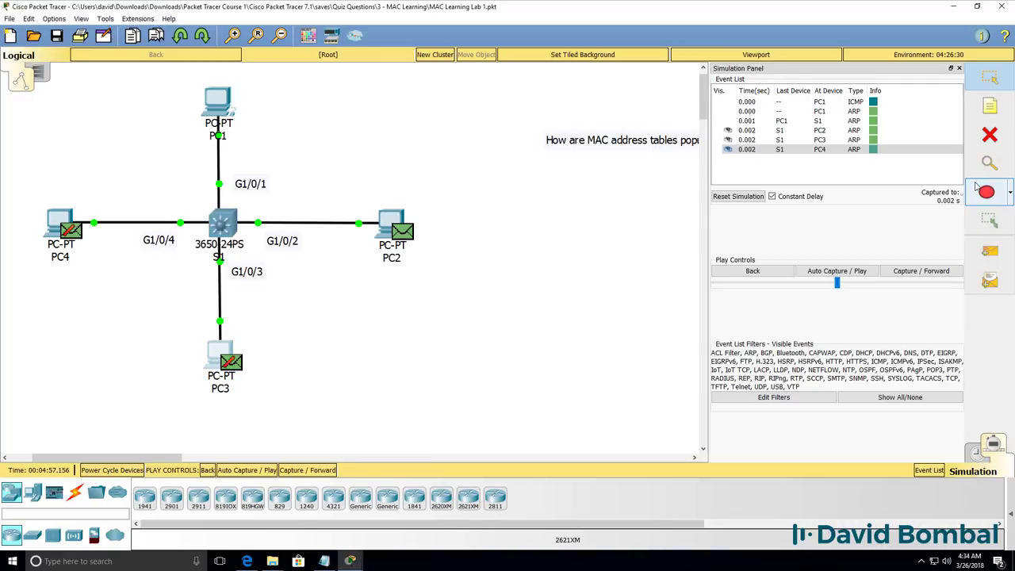
left_click(907, 272)
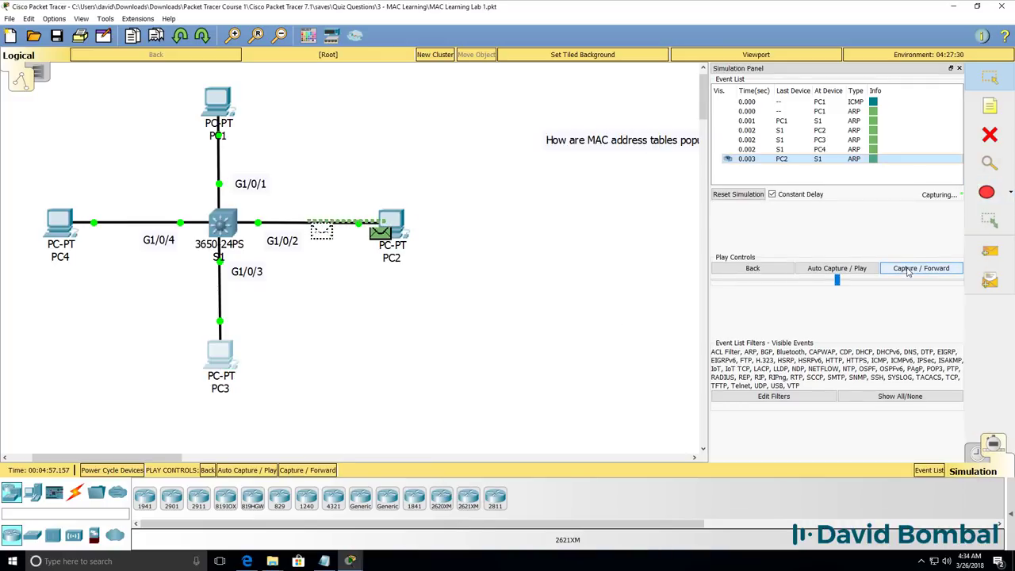
left_click(232, 230)
left_click(432, 131)
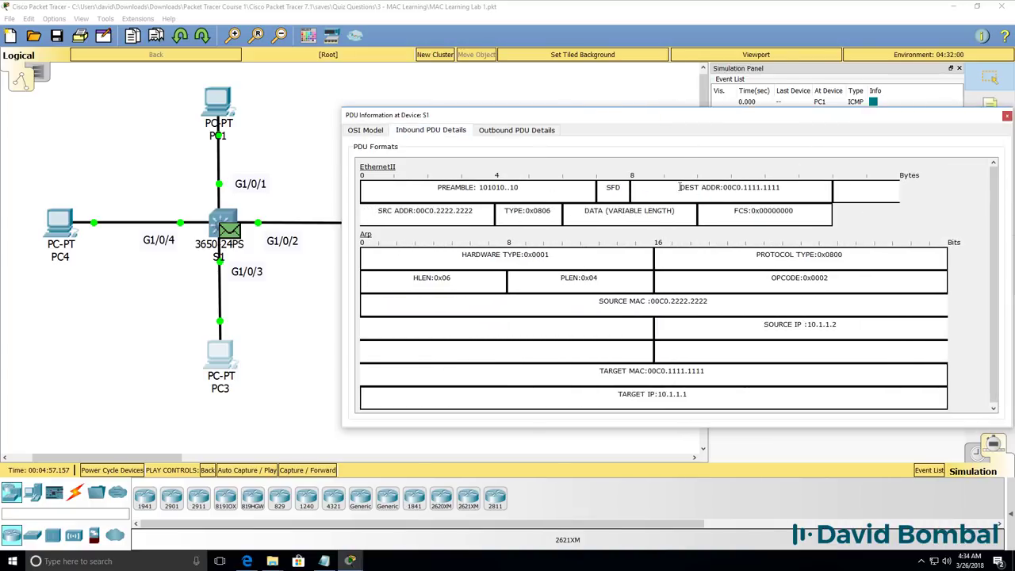
left_click_drag(680, 187, 812, 187)
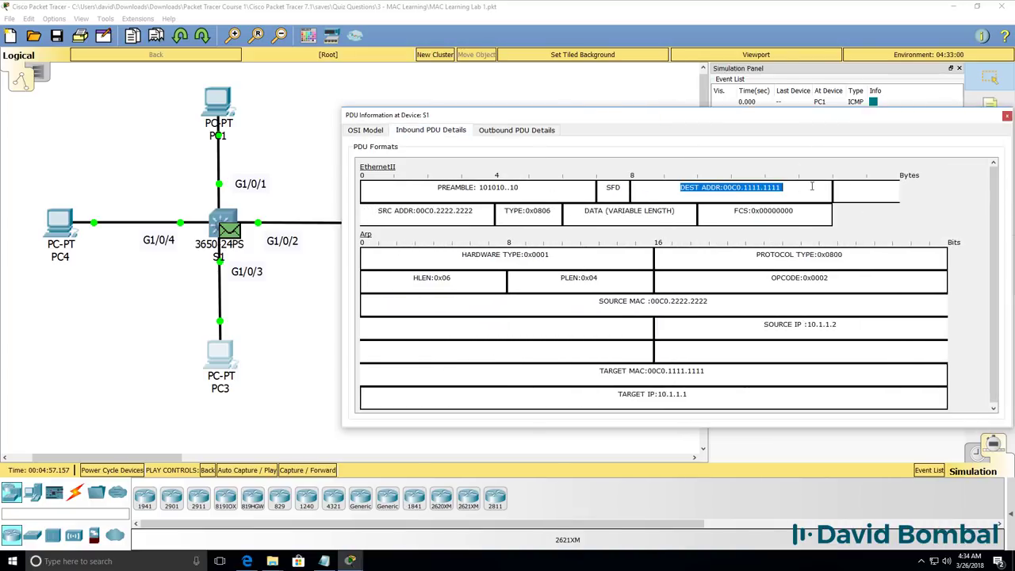
left_click_drag(487, 207, 364, 211)
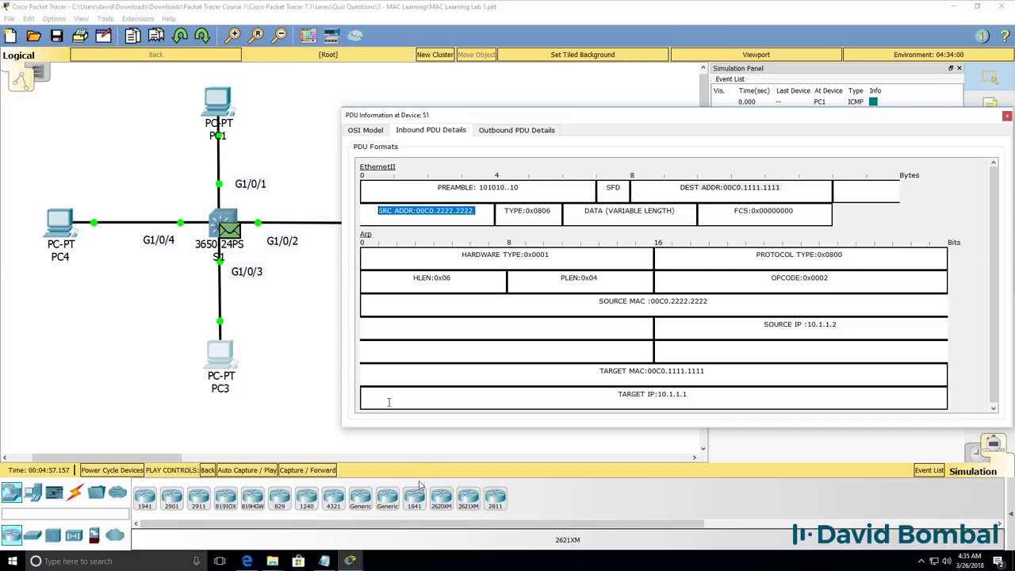
- Rerun 'sh mac address-table' on S1 and highlight 00c0.2222.2222 learned on Gig1/0/2
mouse_move(349, 561)
left_click(203, 514)
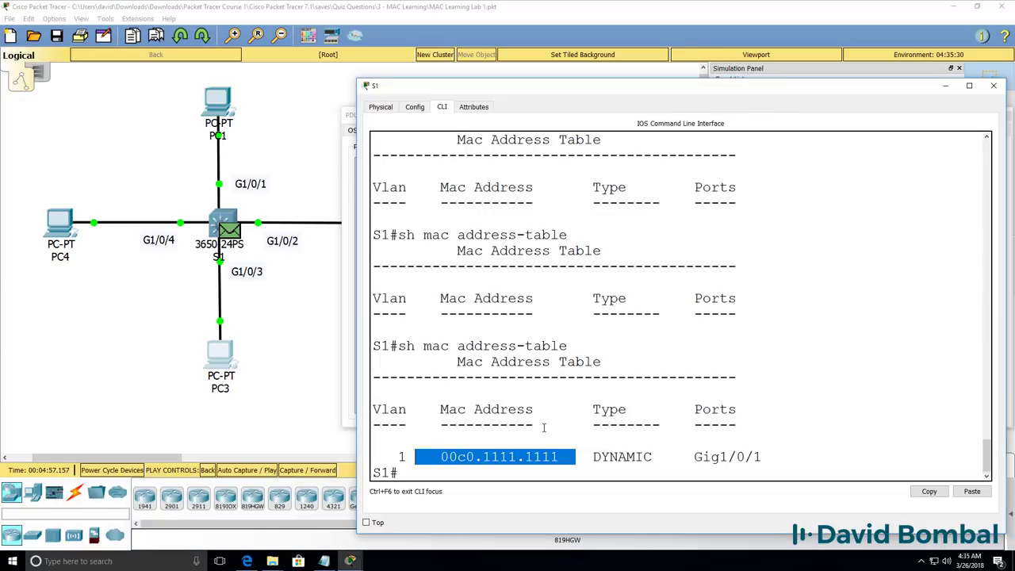
key("Up")
key("Return")
left_click_drag(566, 457, 400, 456)
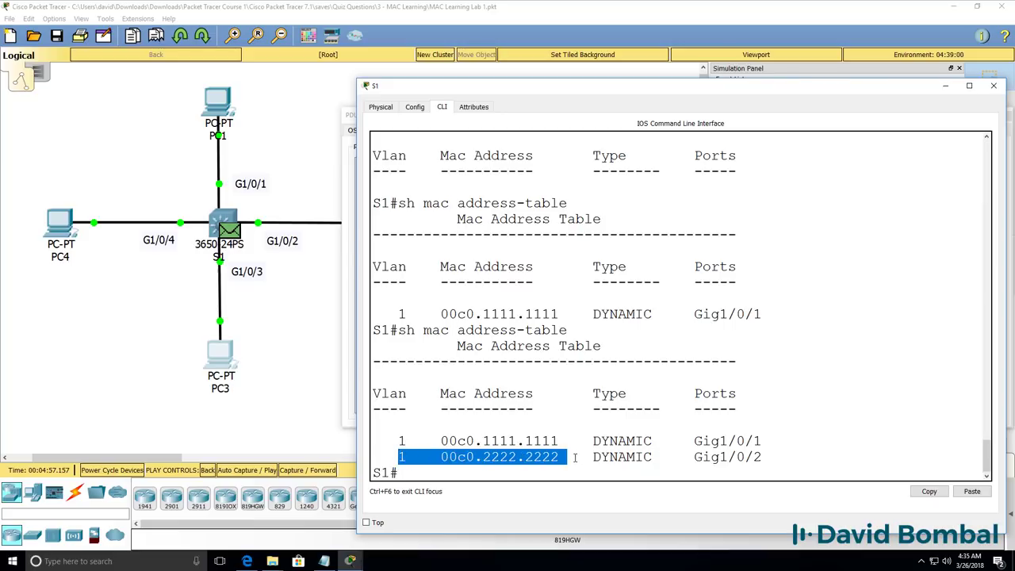
left_click_drag(686, 457, 821, 452)
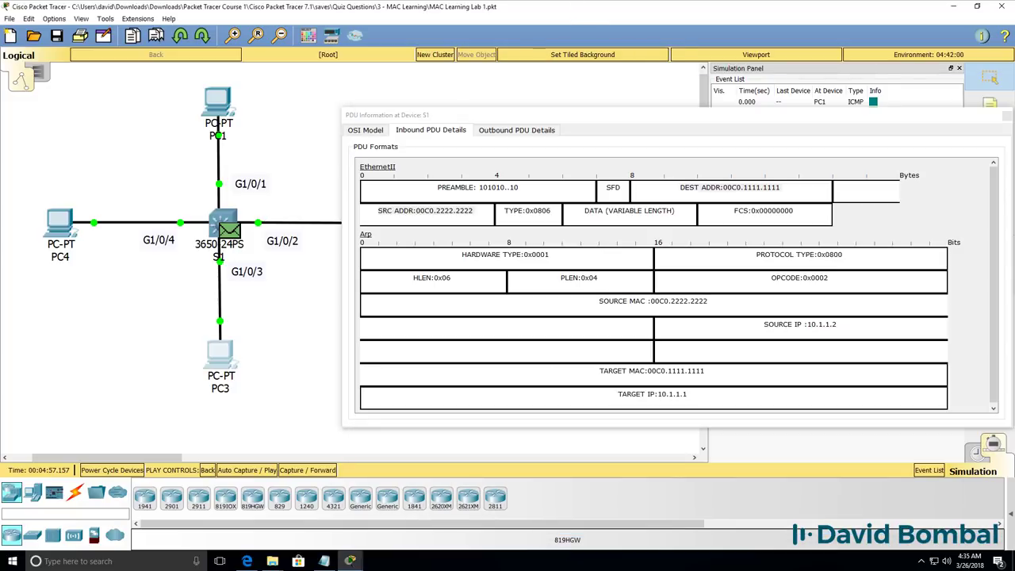
- Highlight the source and destination addresses of the frame arriving at S1
left_click(473, 216)
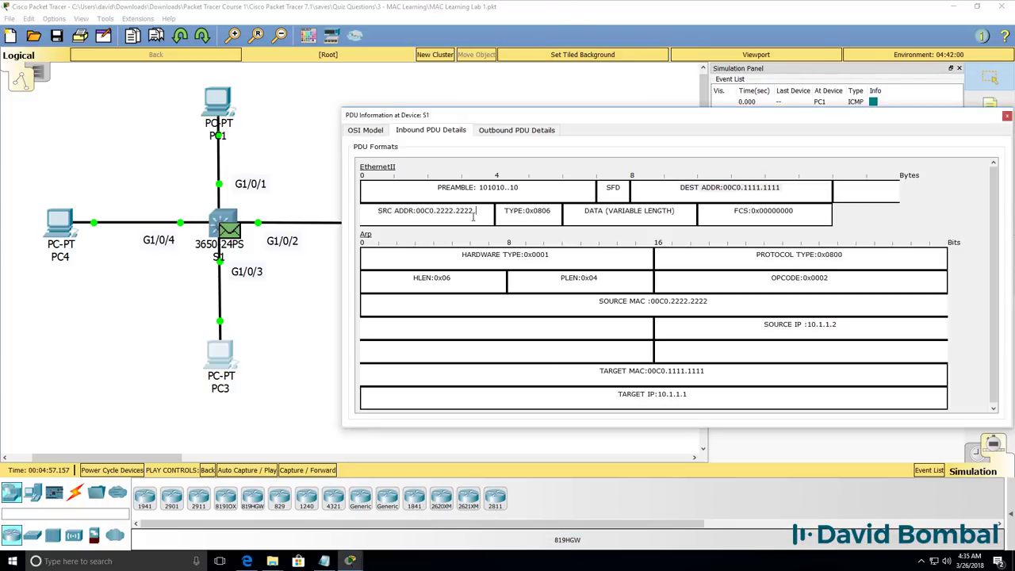
left_click_drag(369, 210, 479, 210)
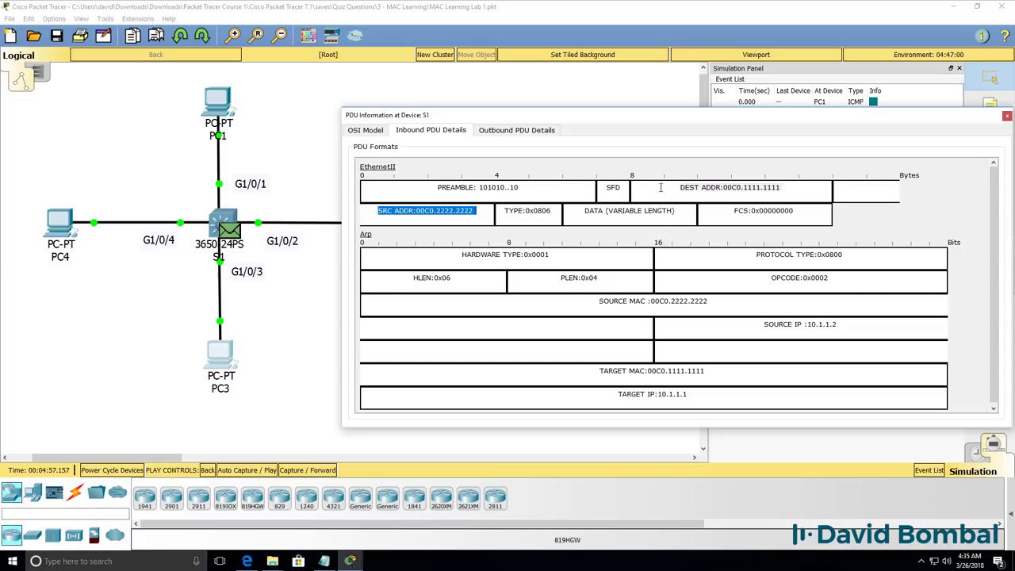
left_click_drag(661, 187, 785, 188)
- Highlight PC1's entry 00c0.1111.1111 on Gig1/0/1 in S1's MAC table
mouse_move(351, 561)
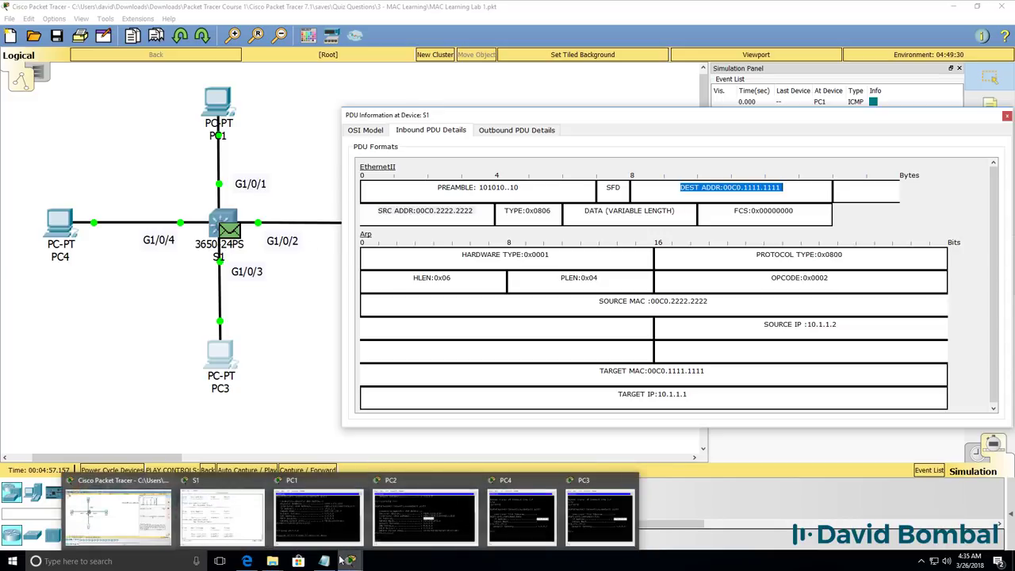
left_click(237, 520)
left_click_drag(567, 441, 372, 441)
left_click_drag(687, 440, 765, 441)
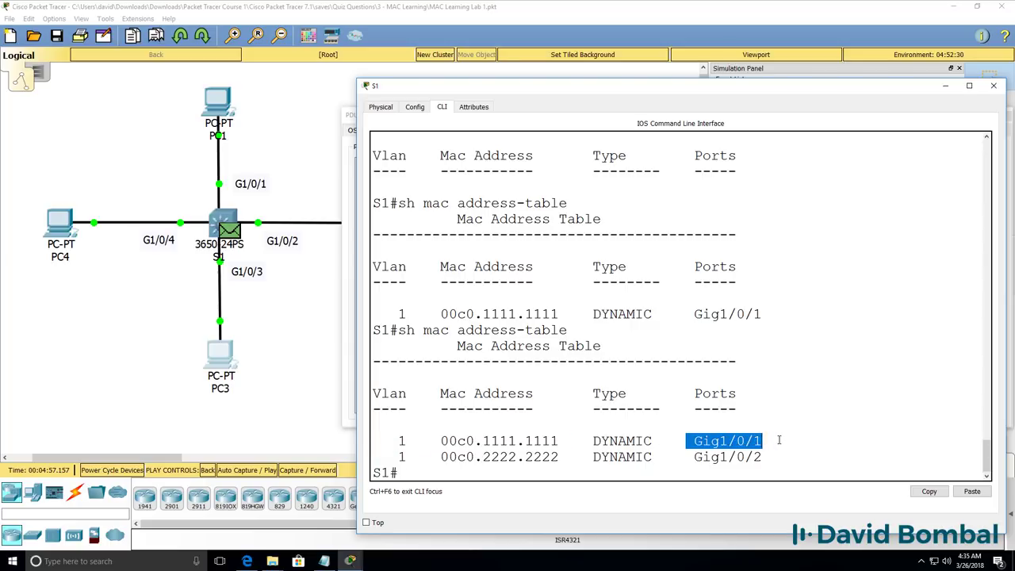
- Inspect the destination address of the frame S1 sends out
left_click(622, 30)
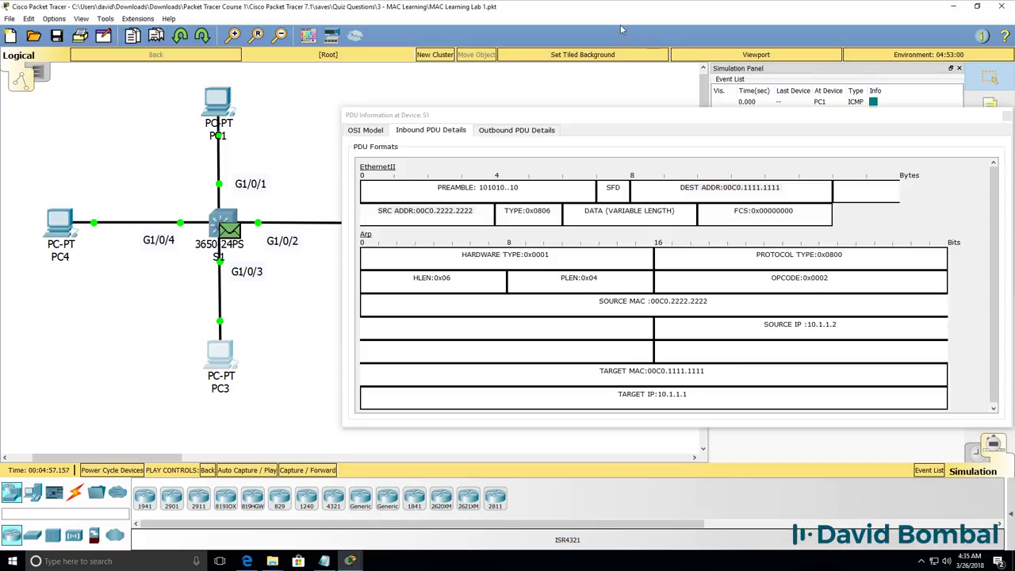
left_click(536, 131)
left_click_drag(675, 189, 823, 190)
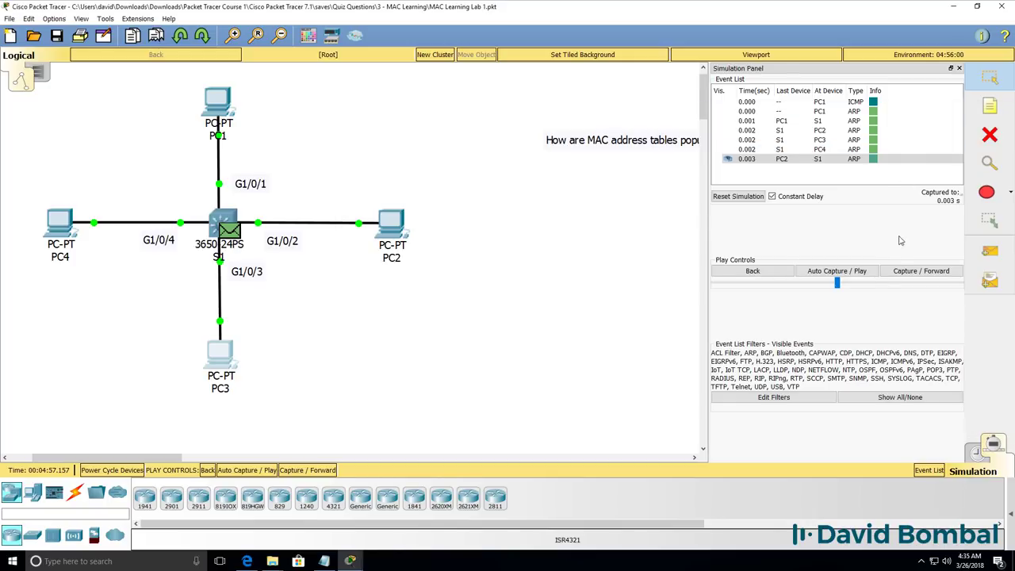
- Forward the ARP reply to PC1, then step the ping PC1→S1→PC2 and back
left_click(903, 272)
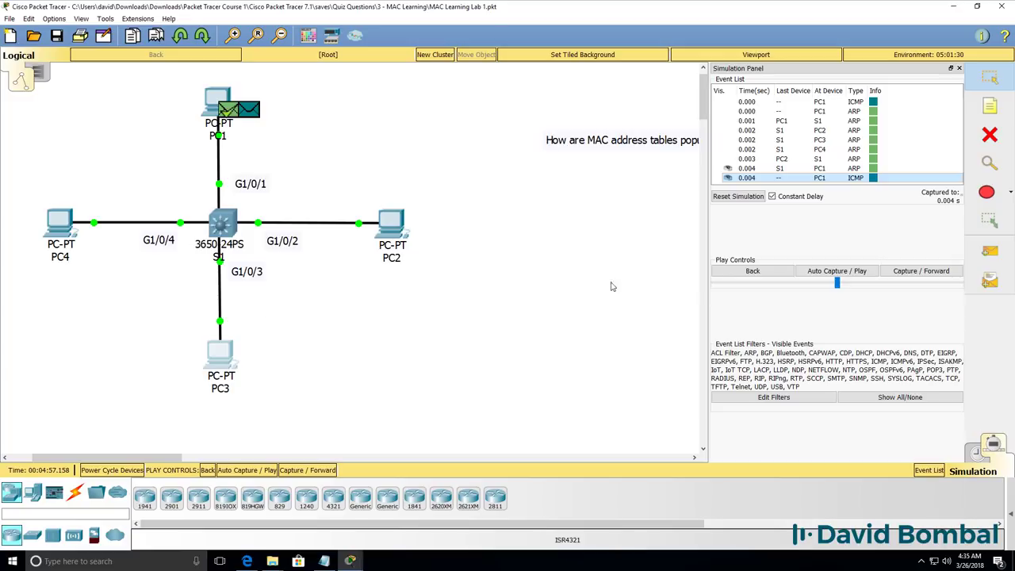
left_click(904, 276)
left_click(903, 277)
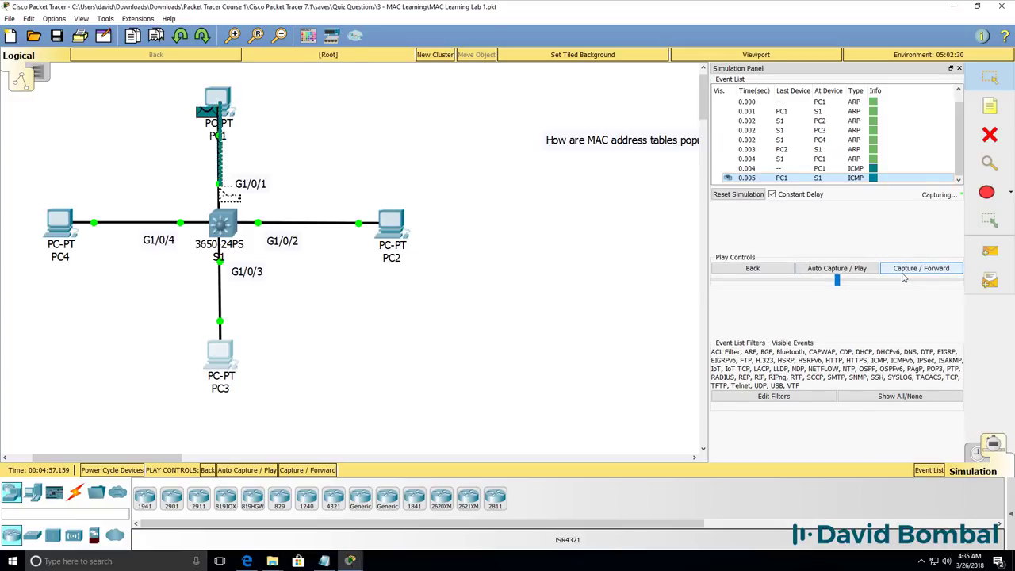
left_click(903, 277)
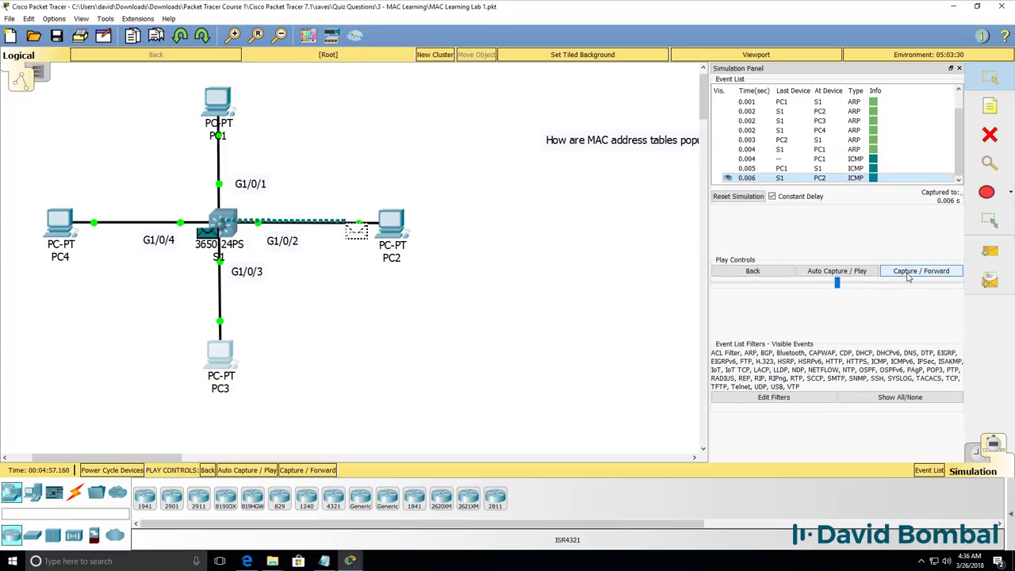
left_click(904, 277)
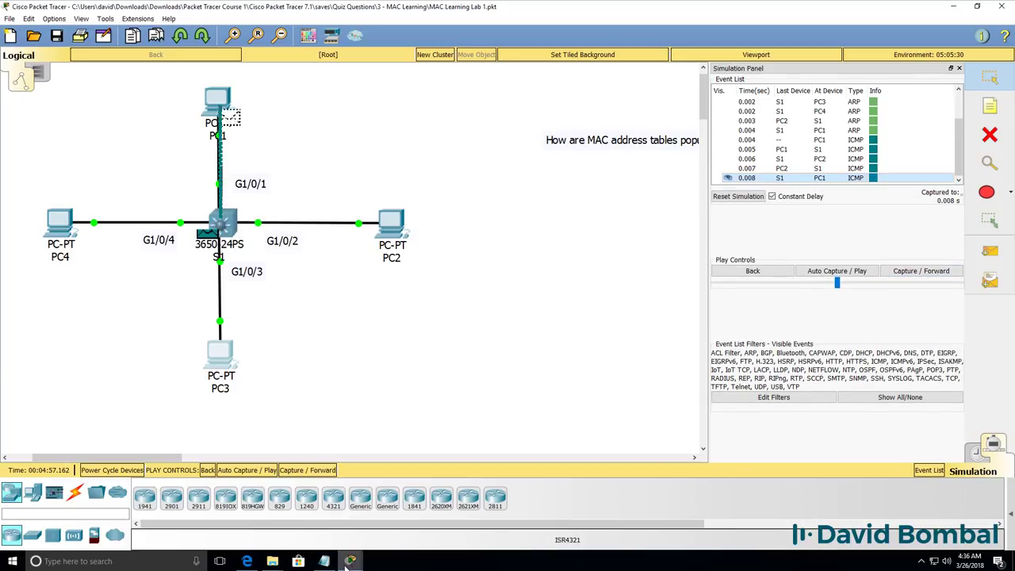
- Highlight S1's final MAC table showing only PC1 and PC2, then switch to Realtime mode
mouse_move(349, 560)
left_click(249, 528)
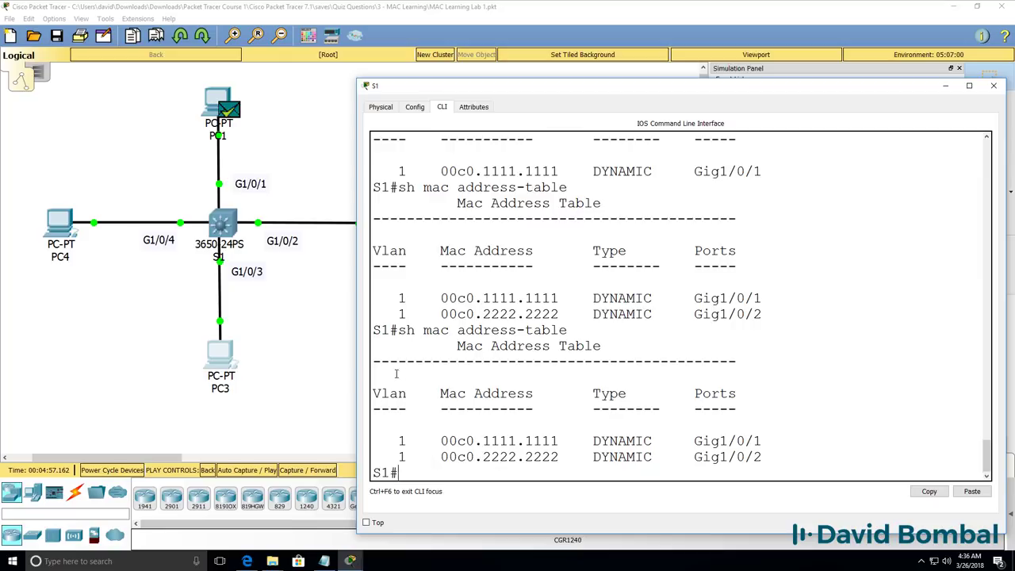
left_click_drag(389, 343, 734, 497)
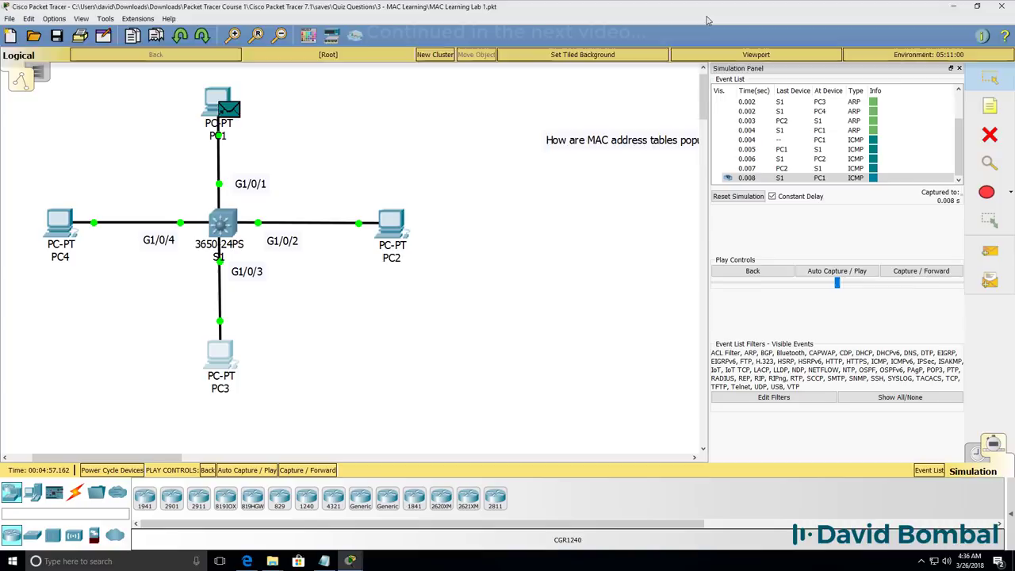
left_click(977, 452)
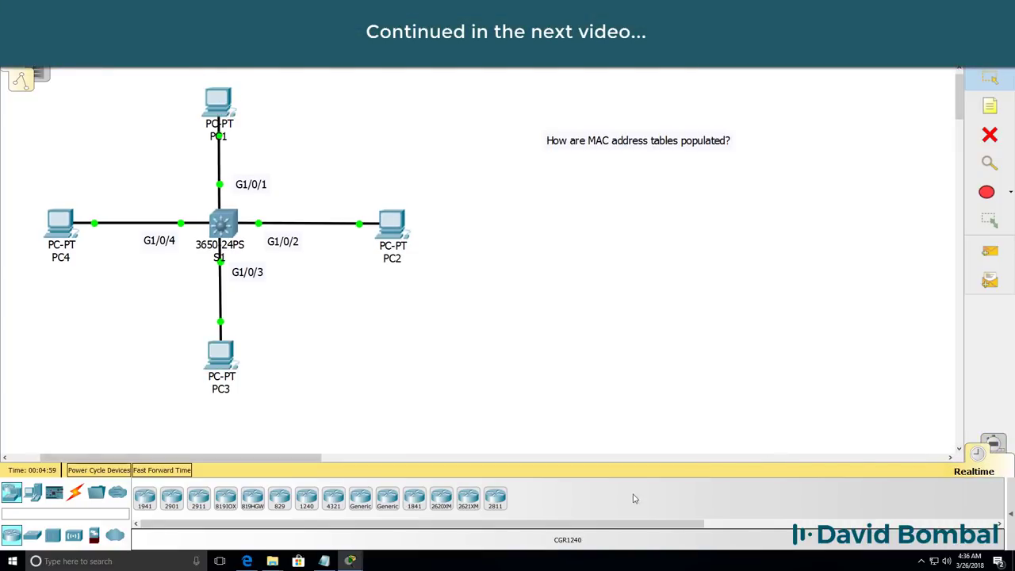